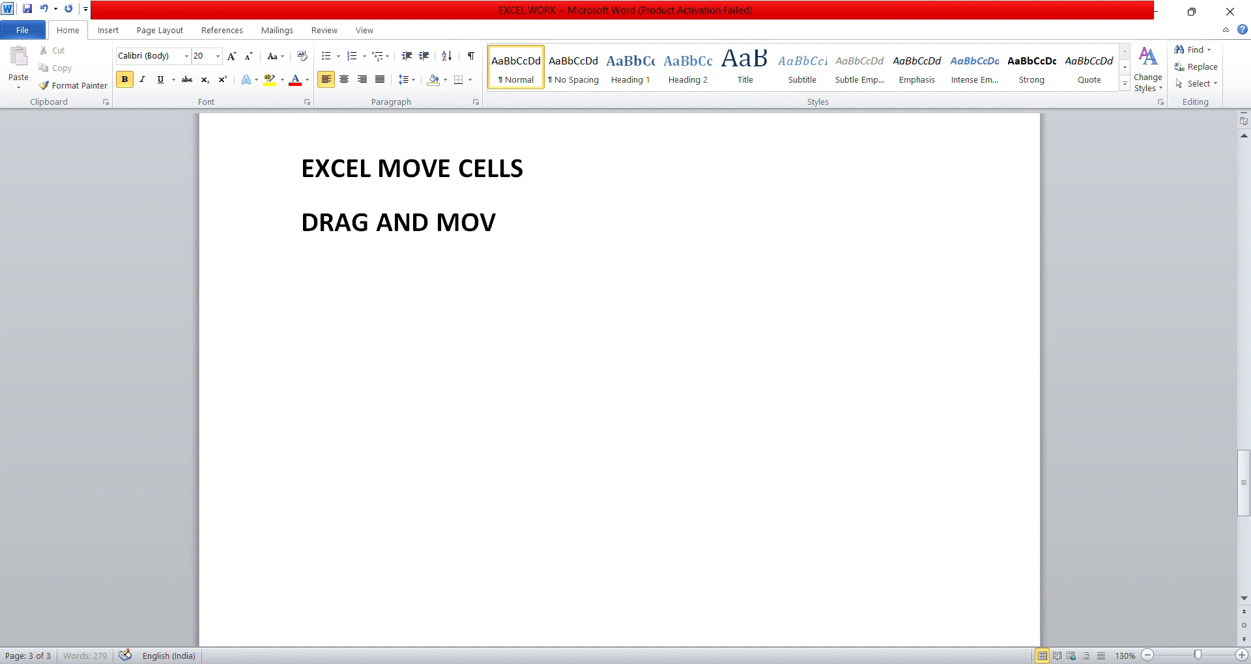
- Add the line "CUT AND PASTE THE DETAILS FROM ONE CELL TO ANOTHER CELL" below "DRAG AND MOVE CELLS"
{"action": "key", "text": "Return"}
{"action": "type", "text": "C"}
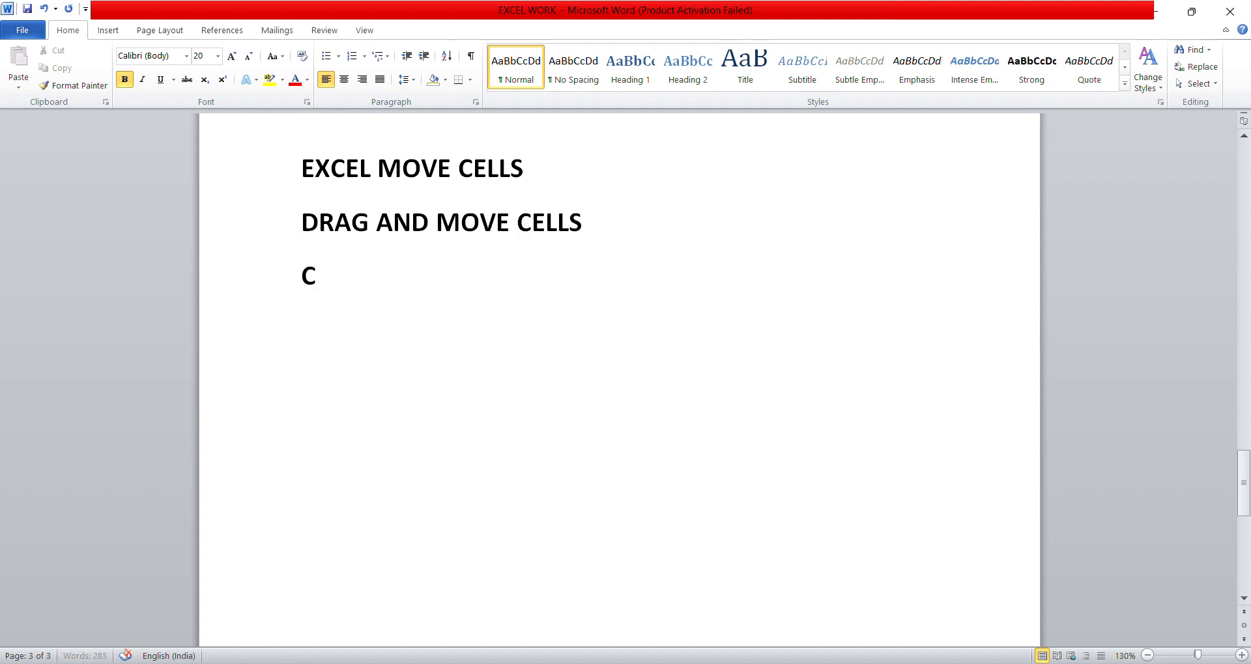
{"action": "type", "text": "UT AND PASTE"}
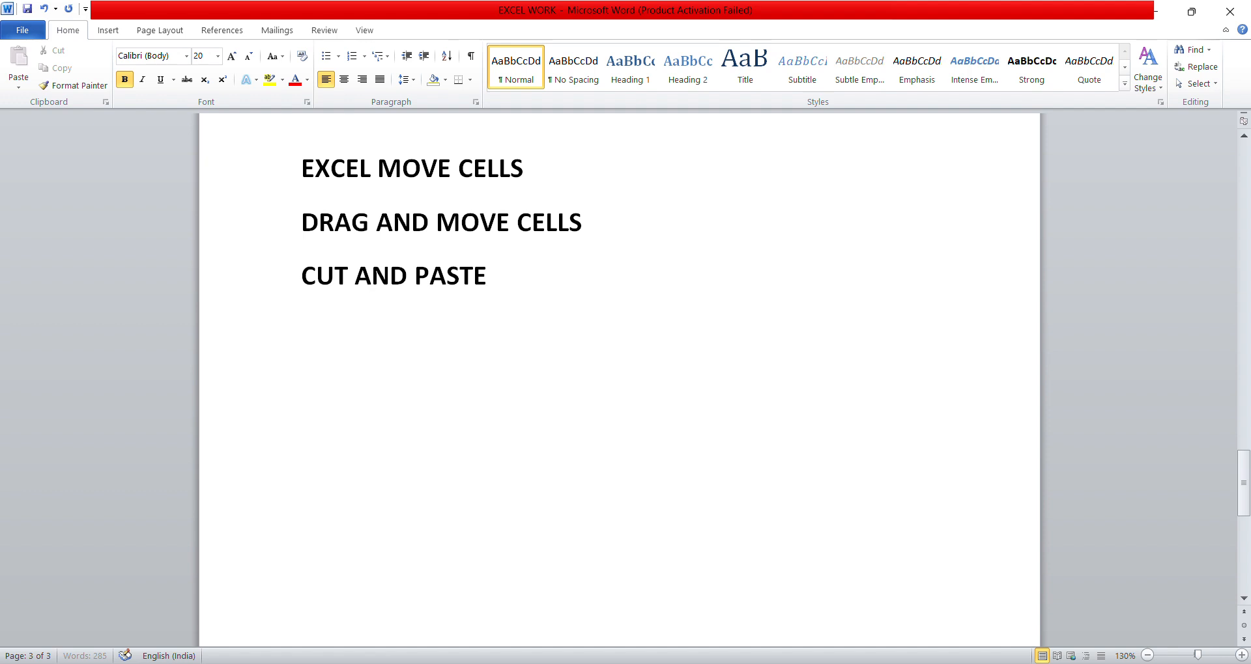
{"action": "type", "text": " THE D"}
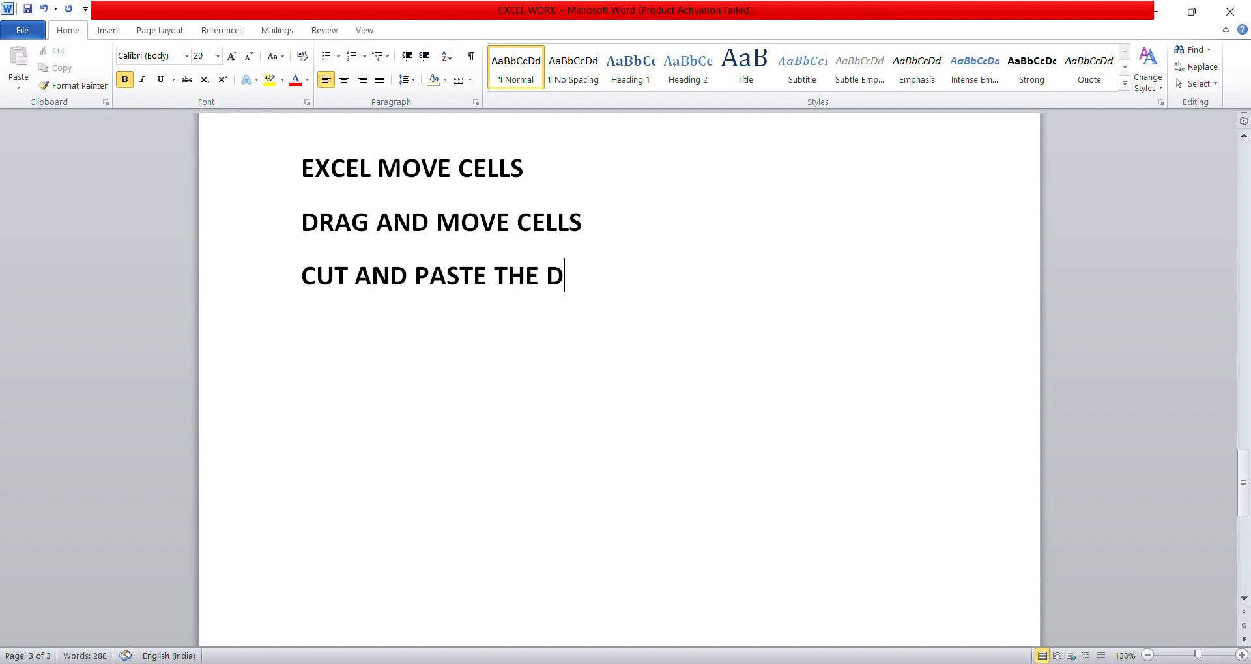
{"action": "type", "text": "ETAILS I"}
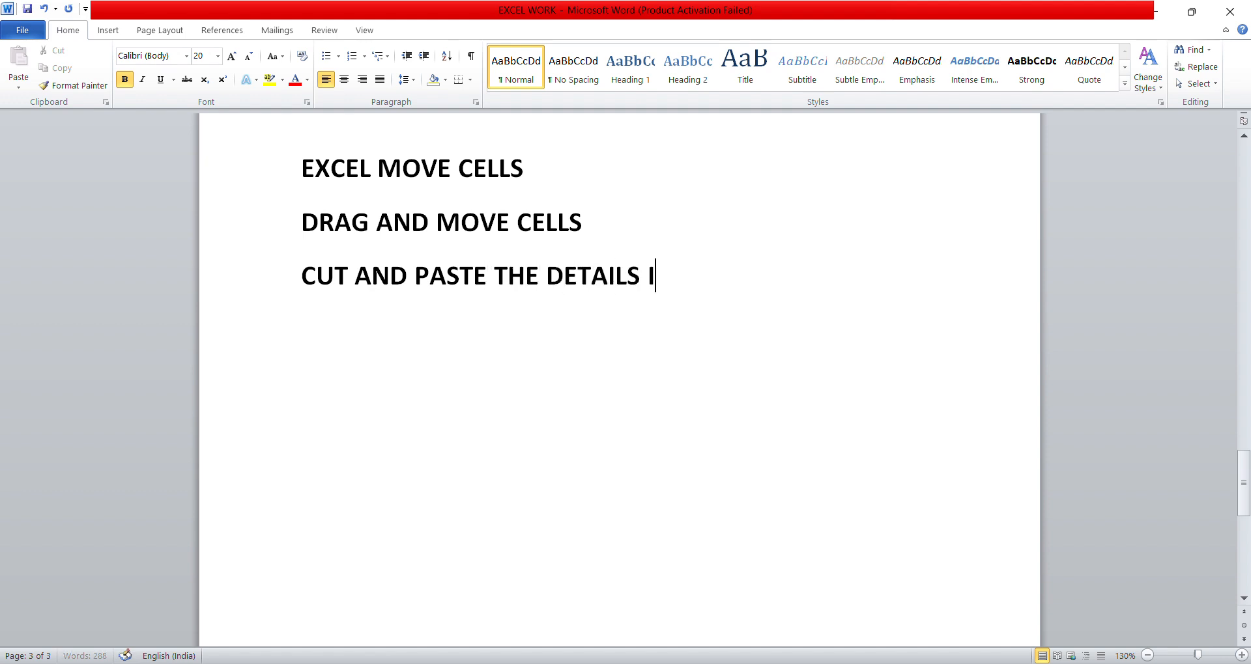
{"action": "type", "text": "N THE CEL"}
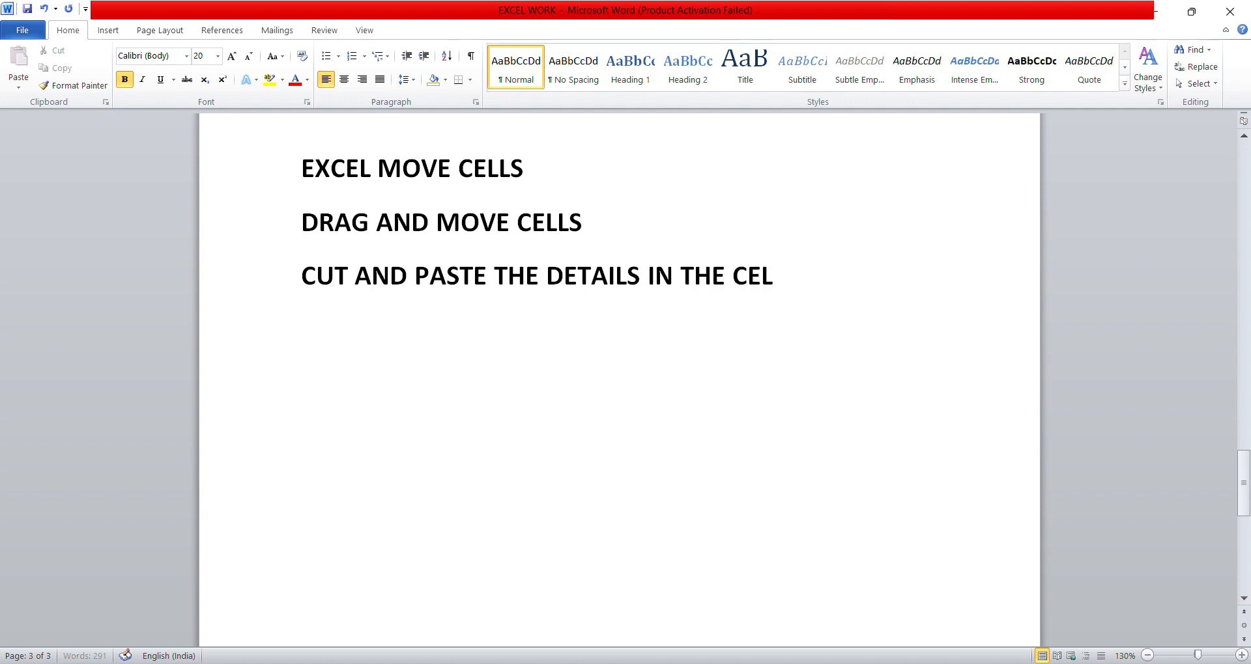
{"action": "key", "text": "BackSpace"}
{"action": "key", "text": "BackSpace"}
{"action": "key", "text": "BackSpace"}
{"action": "key", "text": "BackSpace"}
{"action": "key", "text": "BackSpace"}
{"action": "key", "text": "BackSpace"}
{"action": "key", "text": "BackSpace"}
{"action": "key", "text": "BackSpace"}
{"action": "key", "text": "BackSpace"}
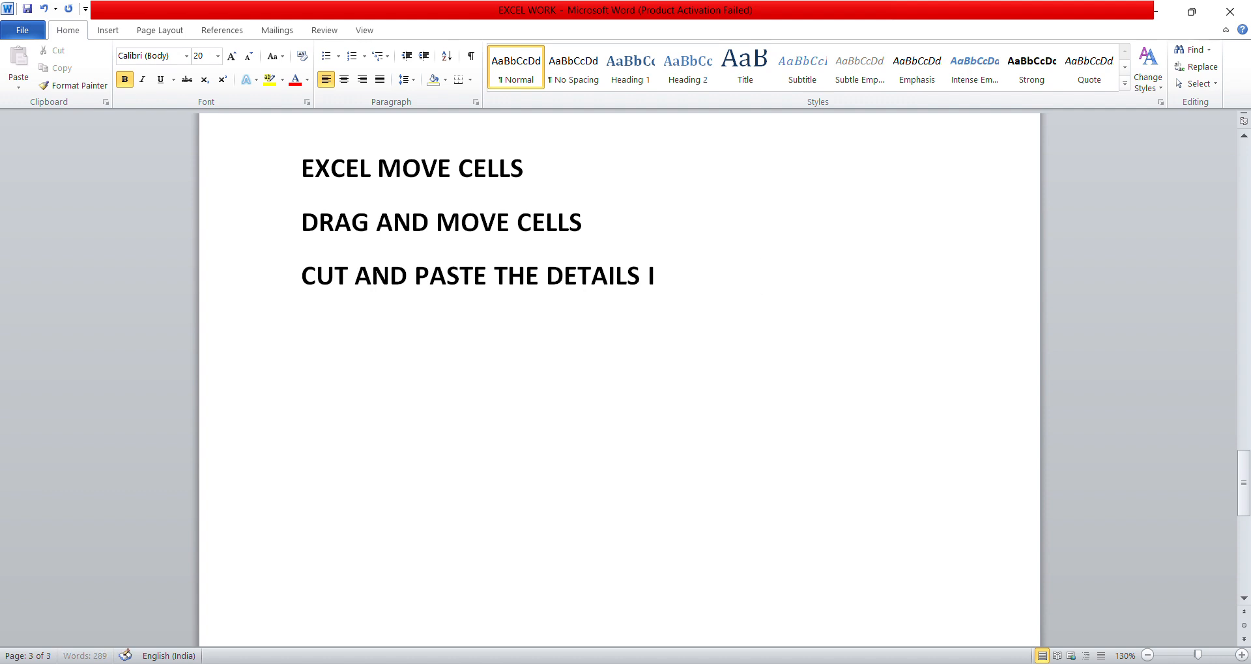
{"action": "type", "text": "FROM ONE C"}
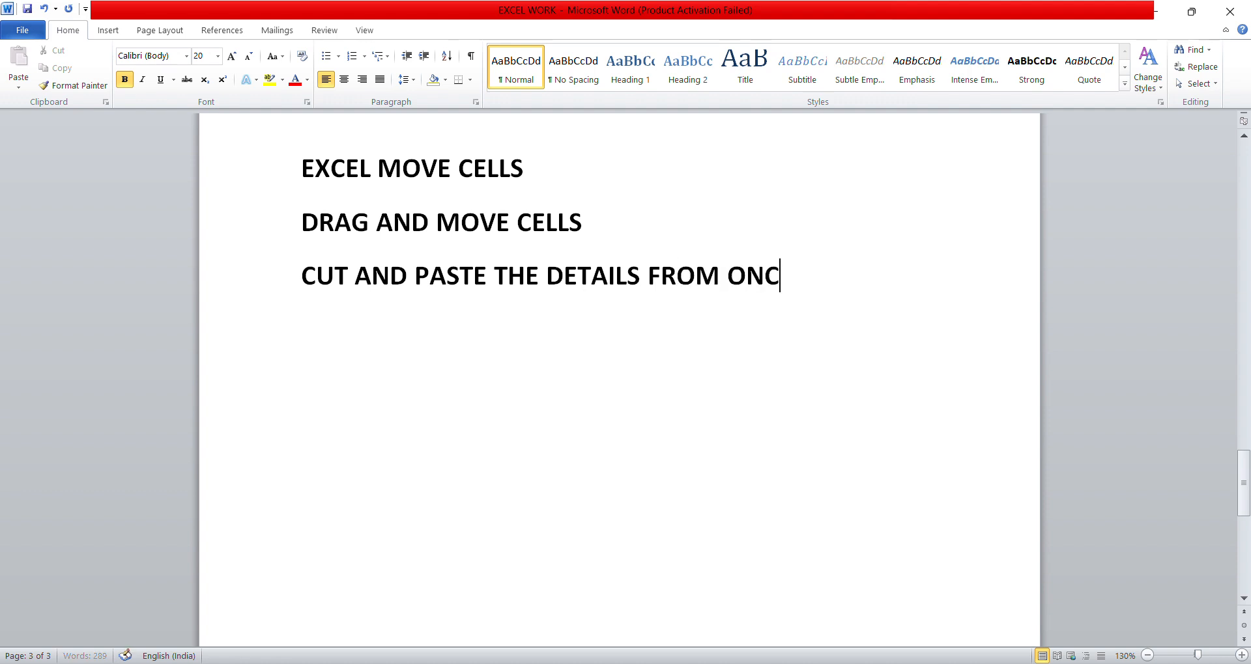
{"action": "key", "text": "BackSpace"}
{"action": "type", "text": "E CELL TO"}
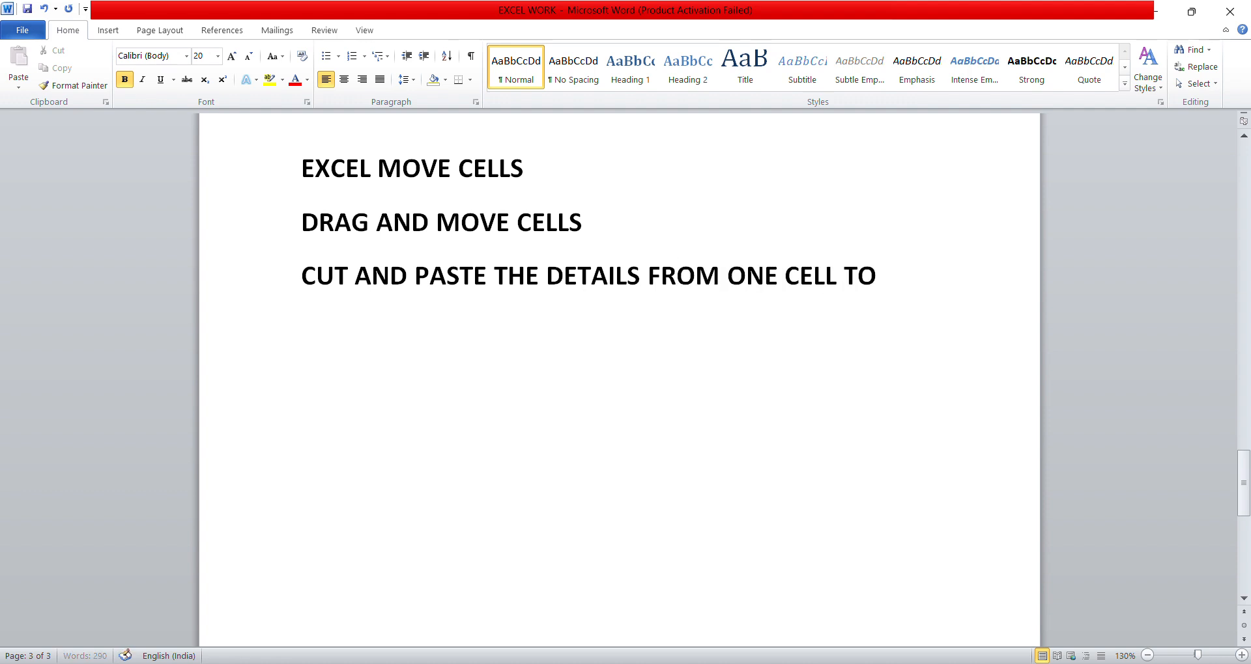
{"action": "type", "text": " ANOTHER CELL"}
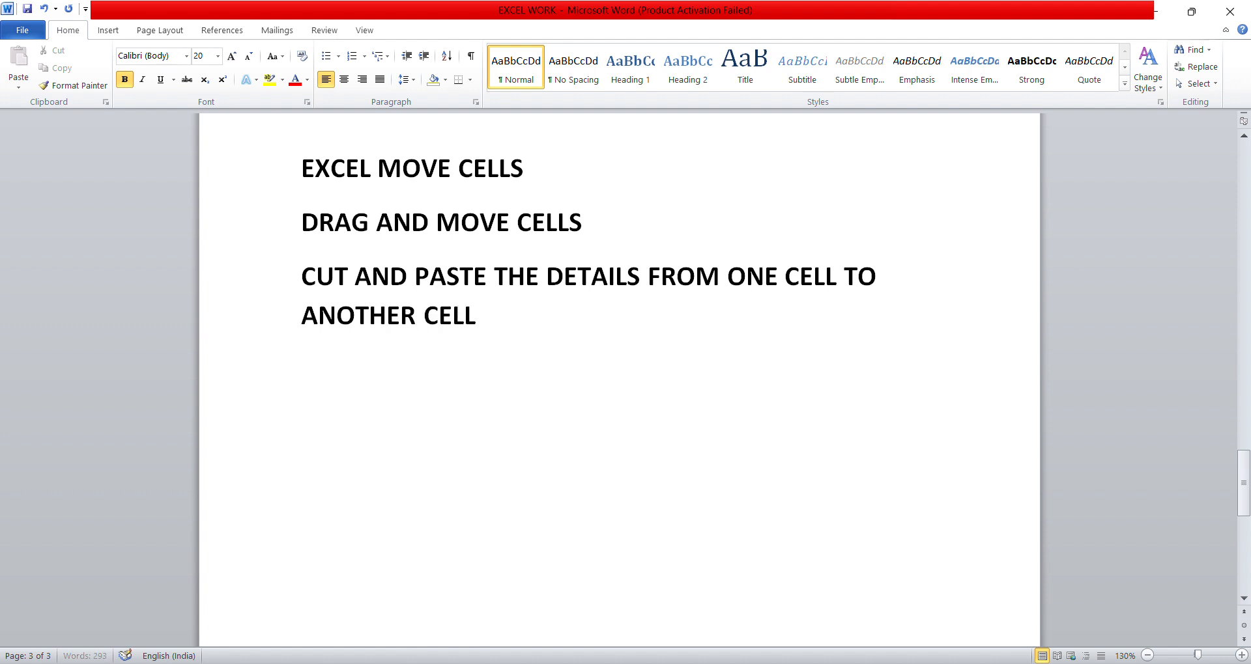
- Add a new line reading "COPY AND PASTE FROM ONE CELL TO ANOTHERR CELL"
{"action": "key", "text": "Return"}
{"action": "type", "text": "COPY AND PASTE"}
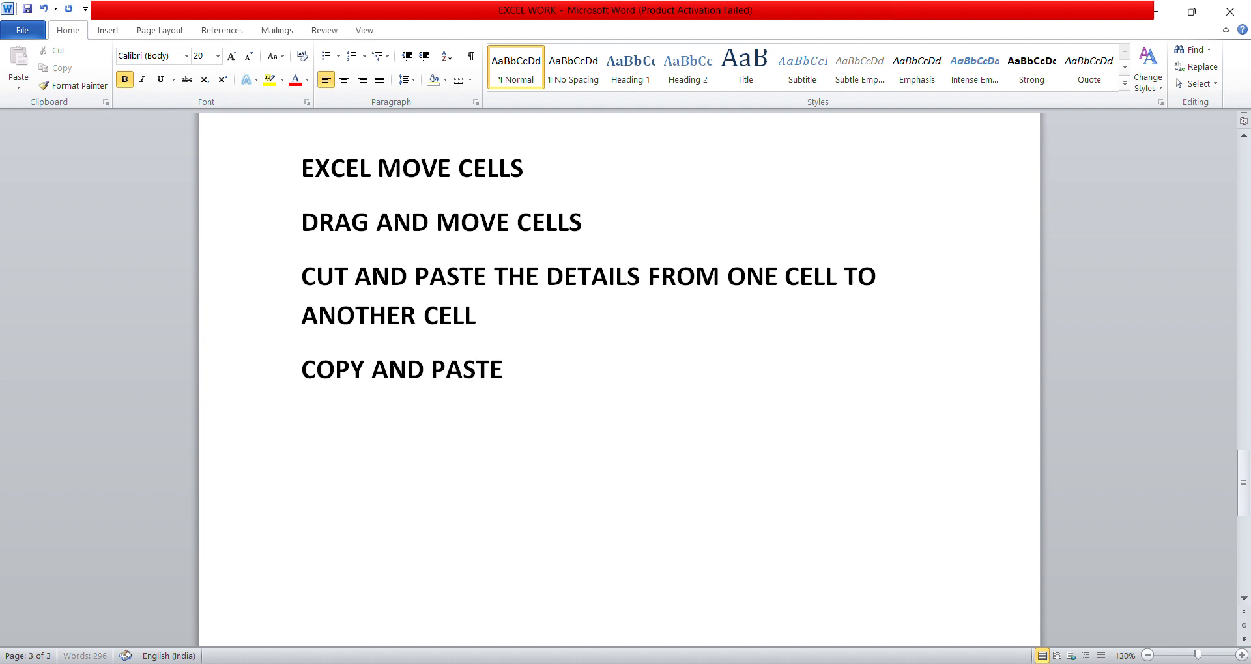
{"action": "type", "text": " FROM ONE CELL"}
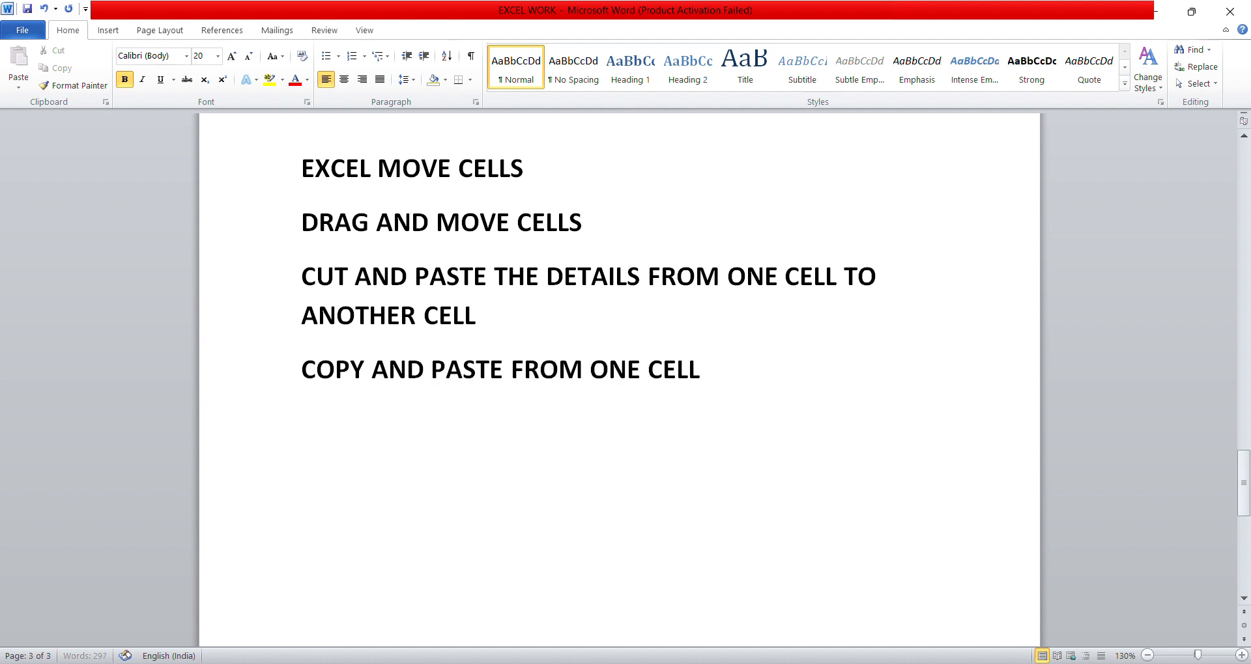
{"action": "type", "text": " TO ANOTHERR CELL"}
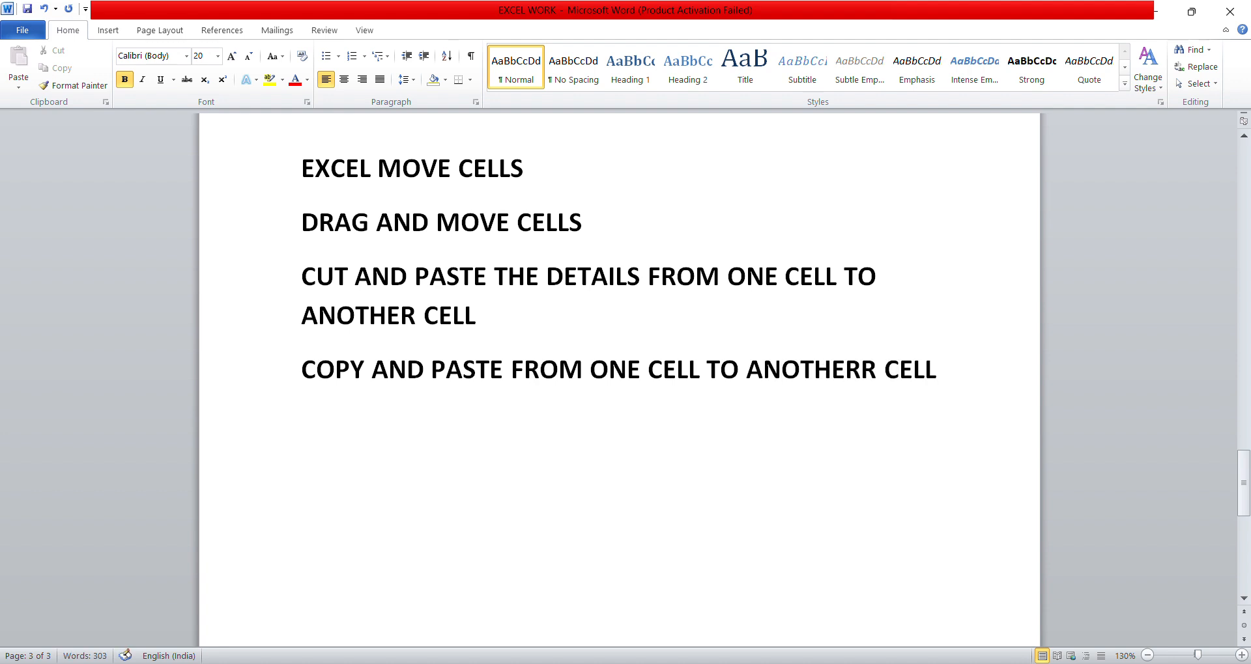
- Add a final line reading "DELETE CELLS AND ALSO DATA." to the topic list
{"action": "key", "text": "Return"}
{"action": "type", "text": "DELETE CELLS"}
{"action": "key", "text": "Return"}
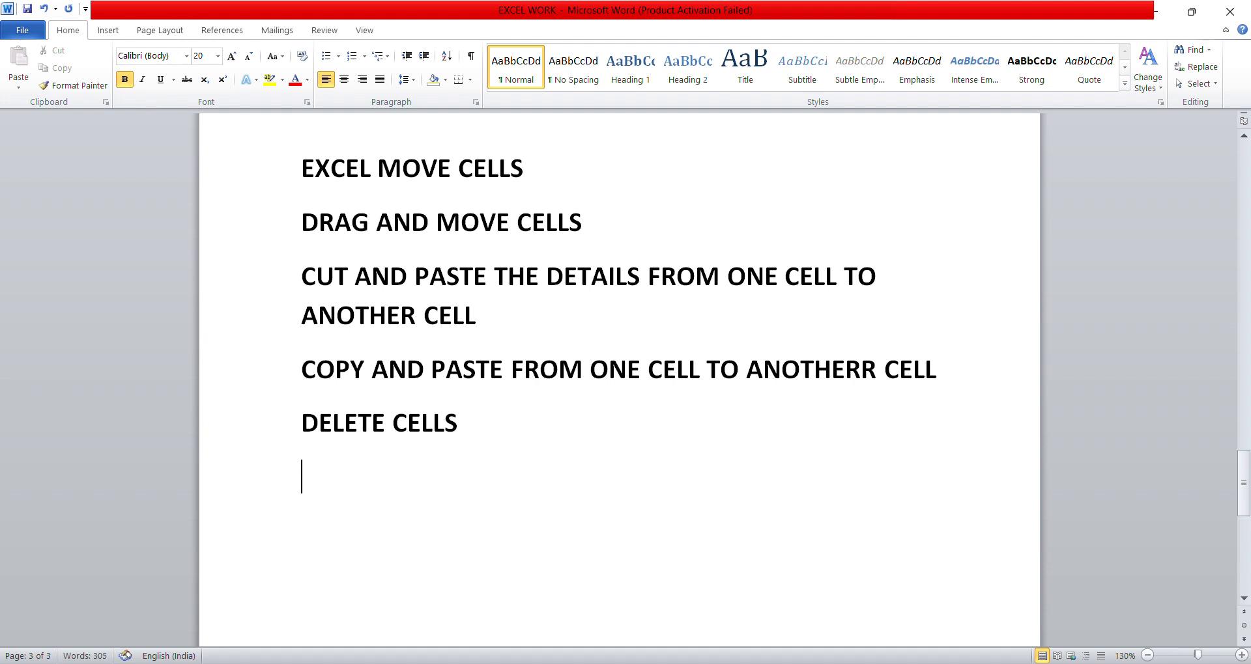
{"action": "type", "text": "AND ELD"}
{"action": "key", "text": "BackSpace"}
{"action": "key", "text": "BackSpace"}
{"action": "key", "text": "BackSpace"}
{"action": "key", "text": "BackSpace"}
{"action": "key", "text": "BackSpace"}
{"action": "key", "text": "BackSpace"}
{"action": "key", "text": "BackSpace"}
{"action": "key", "text": "BackSpace"}
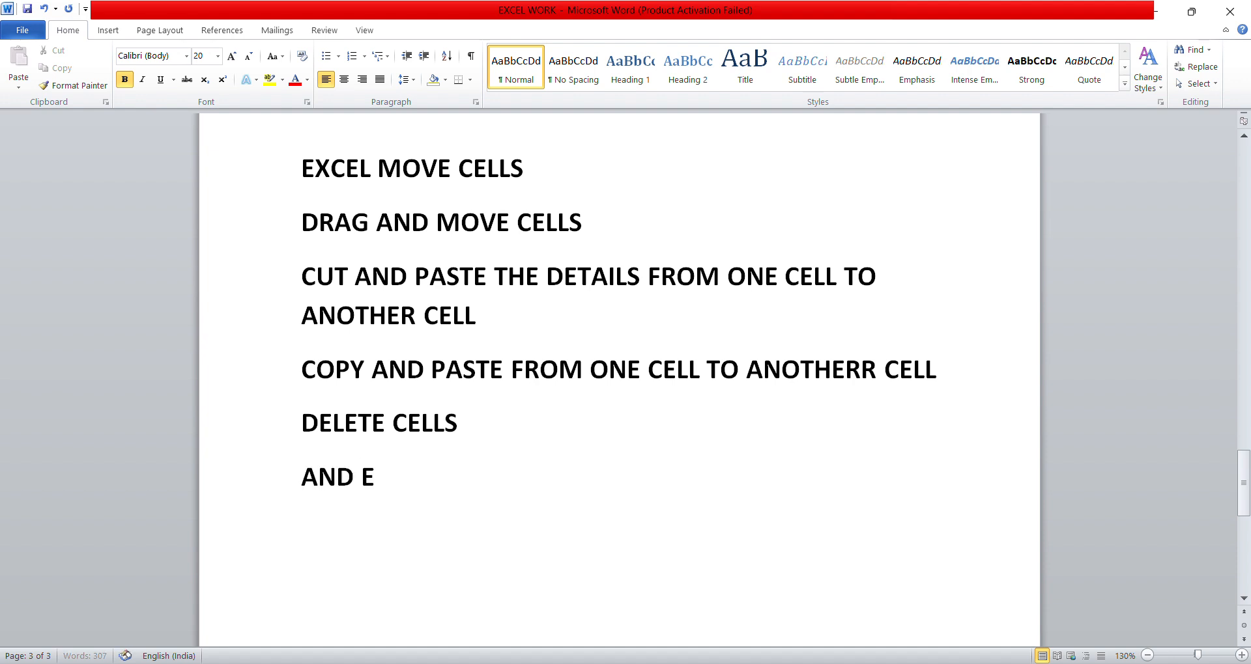
{"action": "type", "text": "AND ALO"}
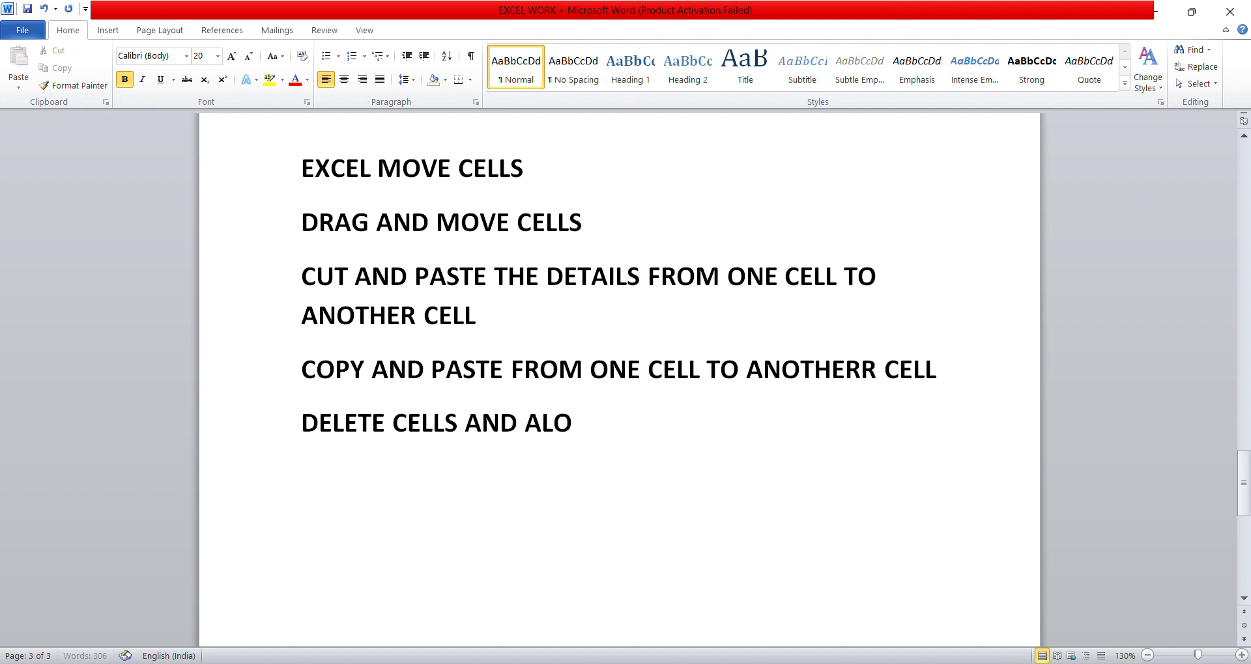
{"action": "key", "text": "BackSpace"}
{"action": "type", "text": "SO DATA"}
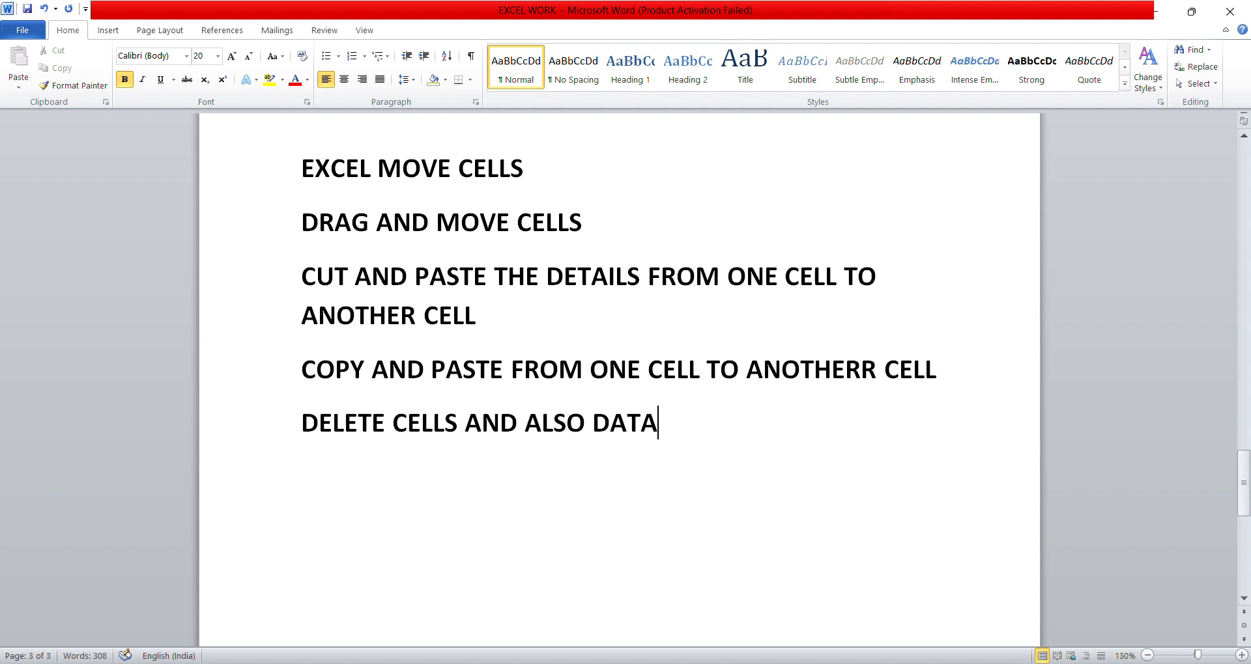
{"action": "type", "text": "."}
{"action": "key", "text": "Return"}
- Switch to Excel by opening the WORK workbook from the desktop, and dismiss the Office activation wizard
{"action": "left_click_drag", "start_coordinate": [297, 237], "coordinate": [687, 450]}
{"action": "left_click", "coordinate": [648, 369]}
{"action": "key", "text": "super+d"}
{"action": "double_click", "coordinate": [24, 352]}
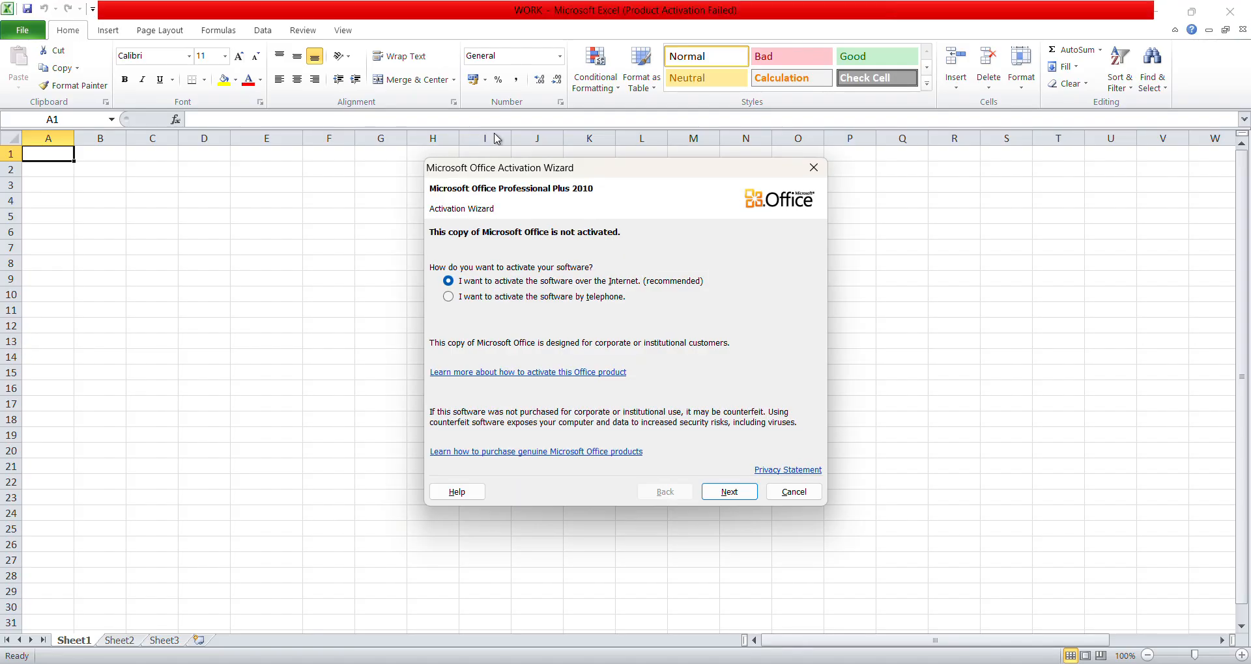
{"action": "left_click", "coordinate": [790, 492]}
{"action": "left_click", "coordinate": [245, 219]}
{"action": "left_click", "coordinate": [114, 214]}
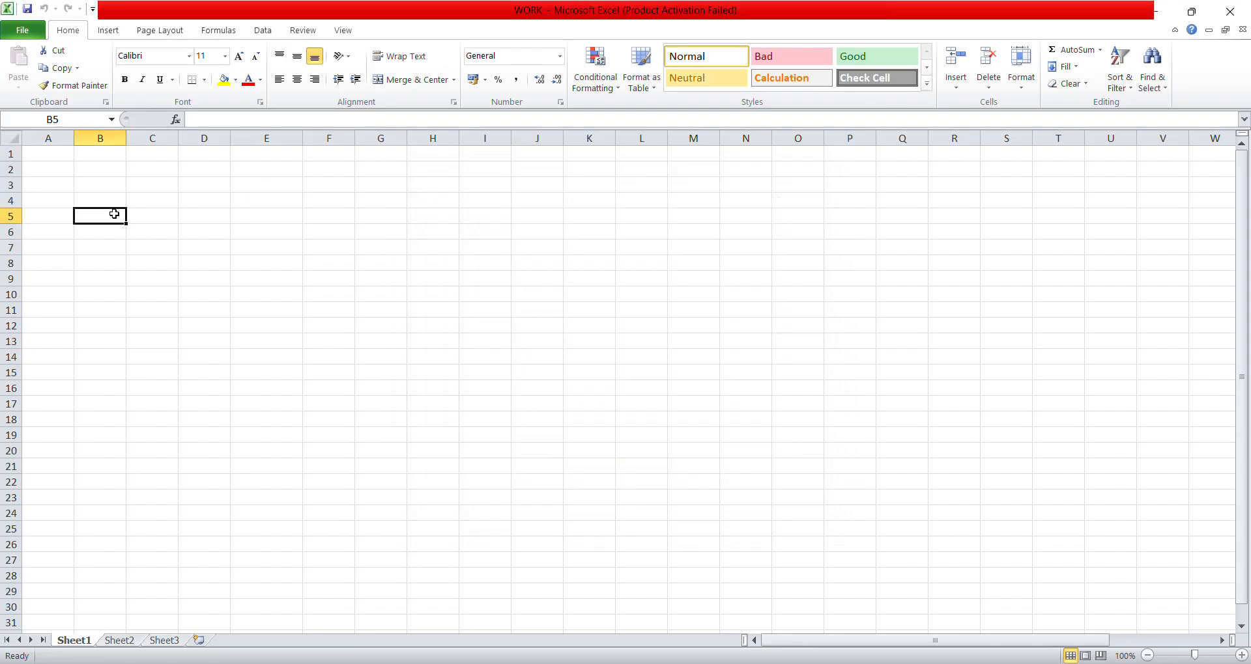
- Fill row 2 with A in A2, 1 in B2 and 2 in C2
{"action": "left_click", "coordinate": [66, 164]}
{"action": "type", "text": "A"}
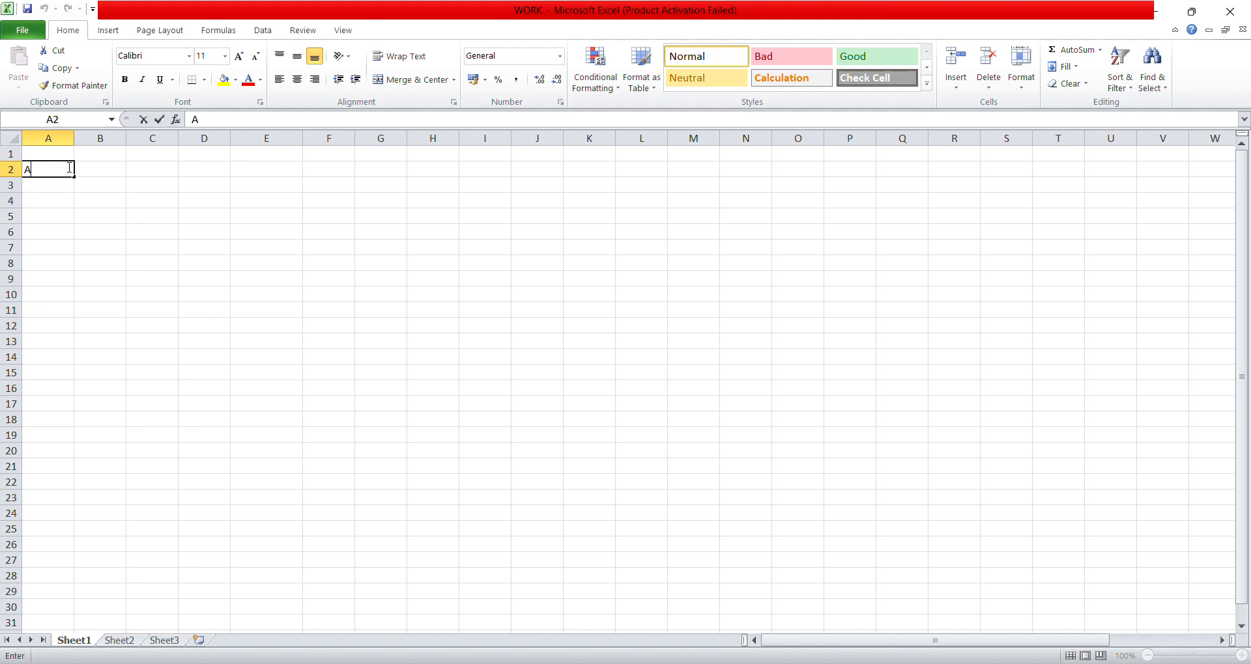
{"action": "left_click", "coordinate": [116, 173]}
{"action": "type", "text": "1"}
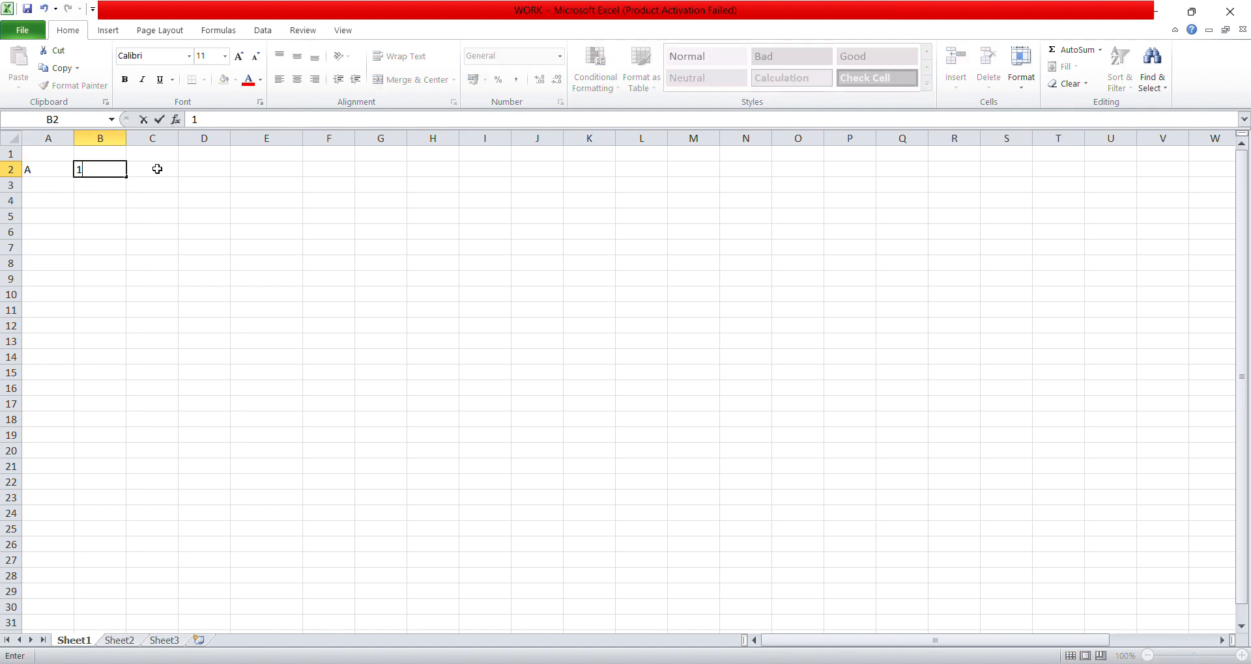
{"action": "left_click", "coordinate": [189, 168]}
{"action": "type", "text": "1"}
{"action": "left_click", "coordinate": [170, 172]}
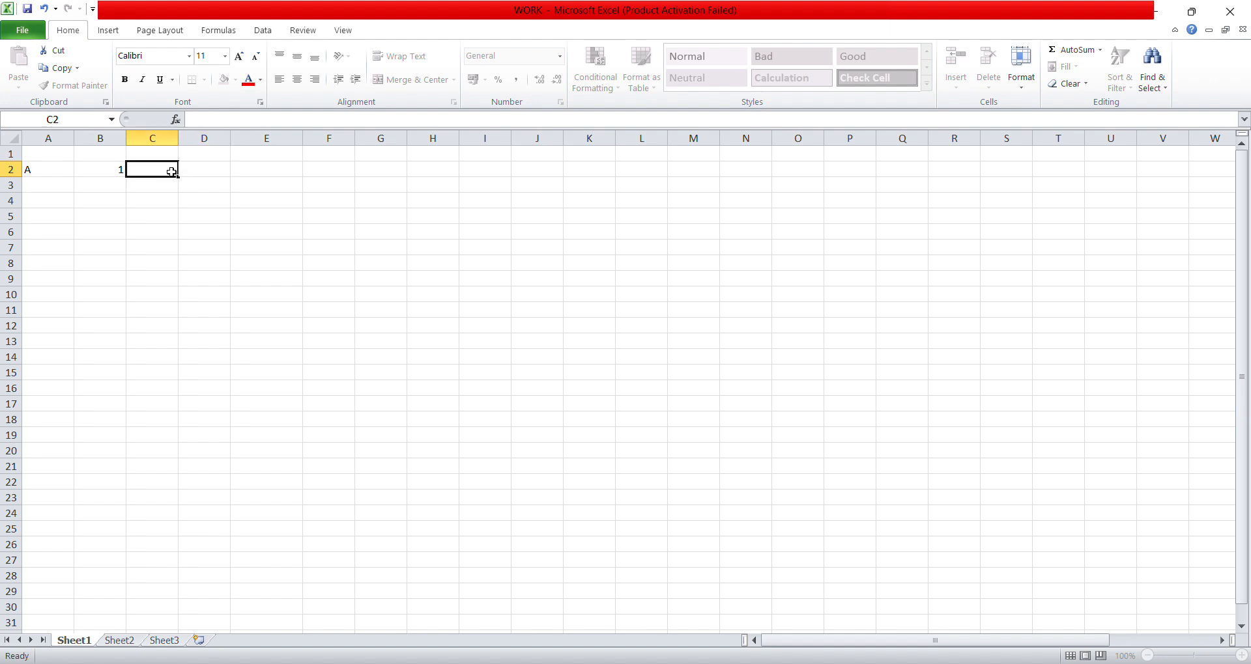
{"action": "type", "text": "2"}
- Fill row 3 with B in A3, 3 in B3 and 4 in C3
{"action": "left_click", "coordinate": [51, 188]}
{"action": "type", "text": "B"}
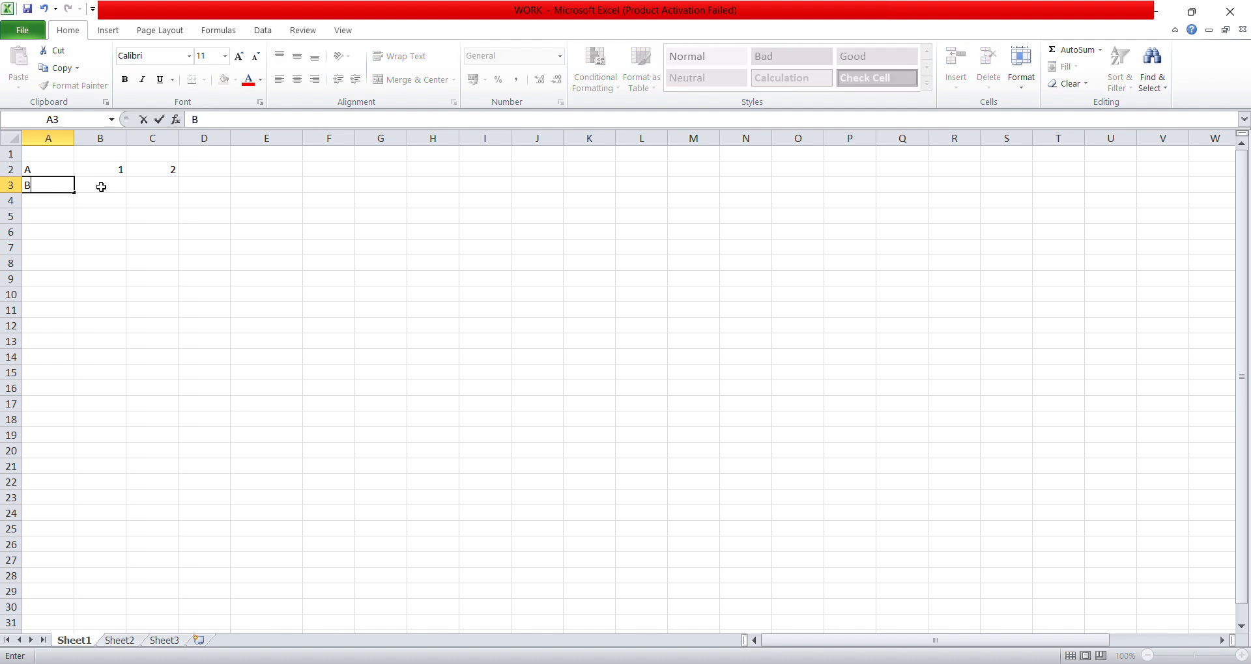
{"action": "left_click", "coordinate": [111, 185]}
{"action": "type", "text": "3"}
{"action": "left_click", "coordinate": [153, 185]}
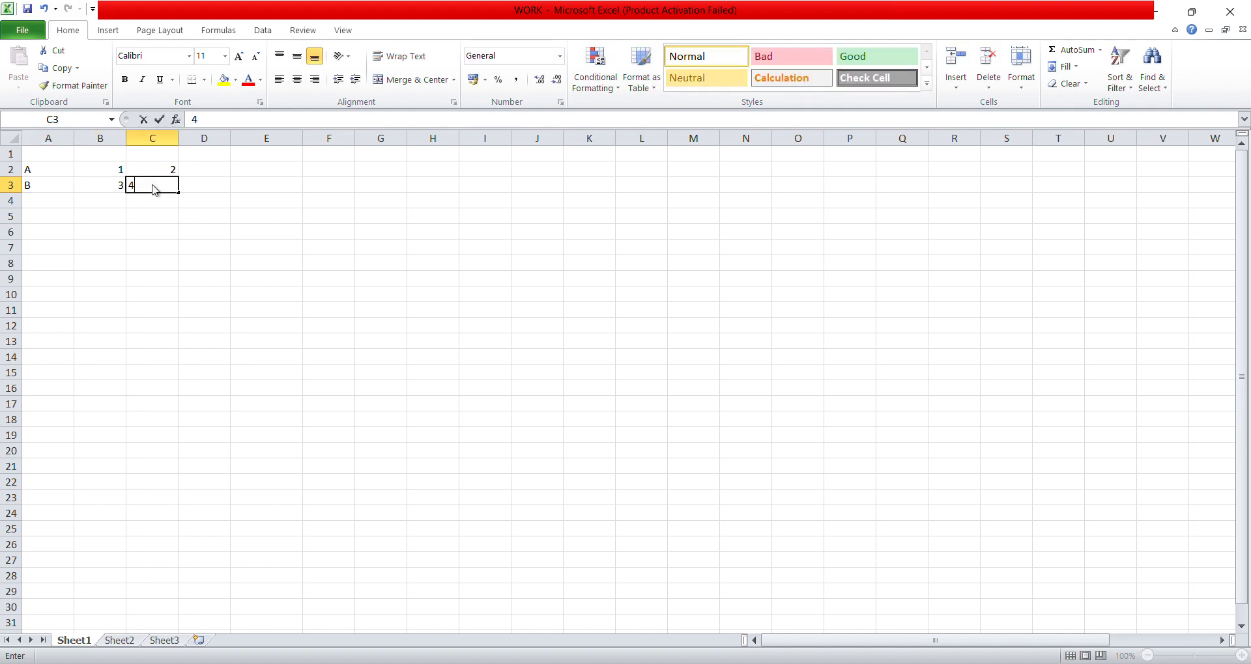
{"action": "type", "text": "4"}
- Fill row 4 with C in A4, 5 in B4 and 6 in C4
{"action": "left_click", "coordinate": [46, 204]}
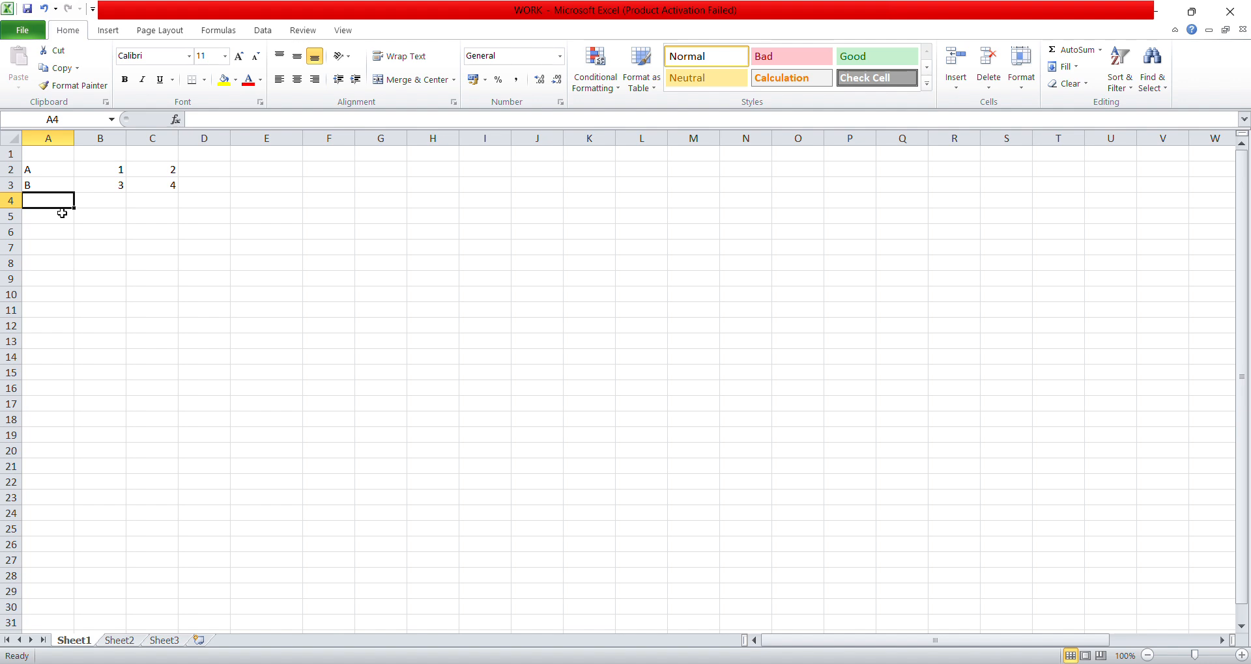
{"action": "type", "text": "C"}
{"action": "left_click", "coordinate": [124, 203]}
{"action": "type", "text": "5"}
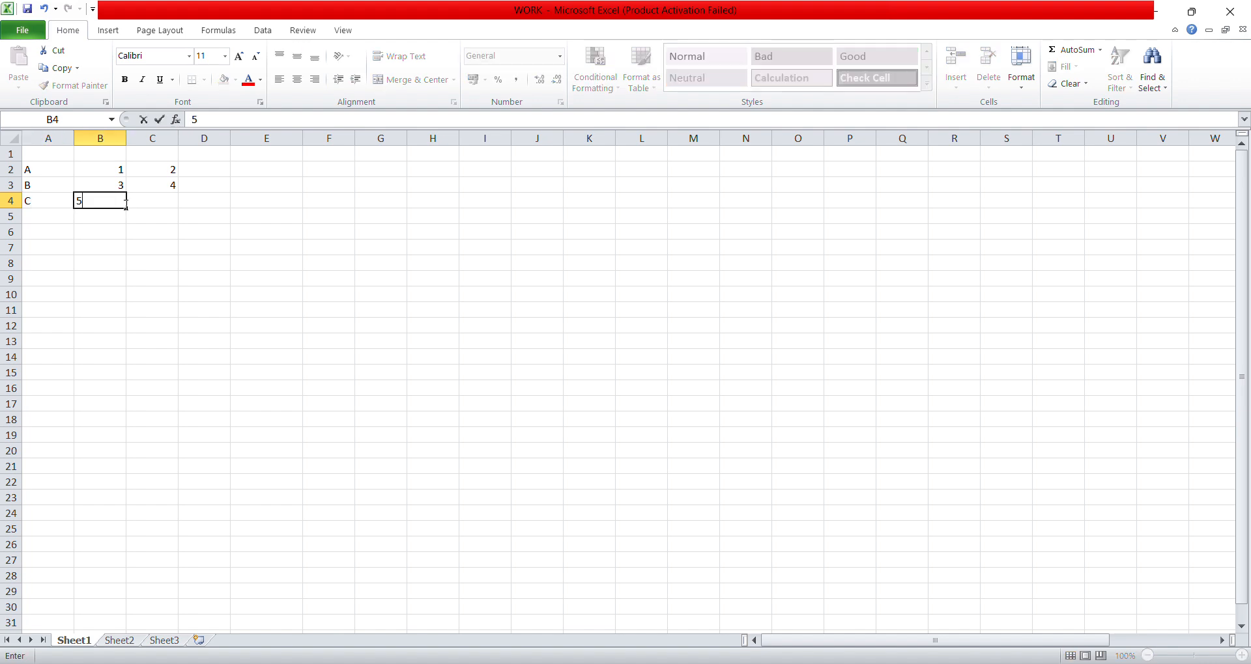
{"action": "left_click", "coordinate": [153, 206]}
{"action": "type", "text": "6"}
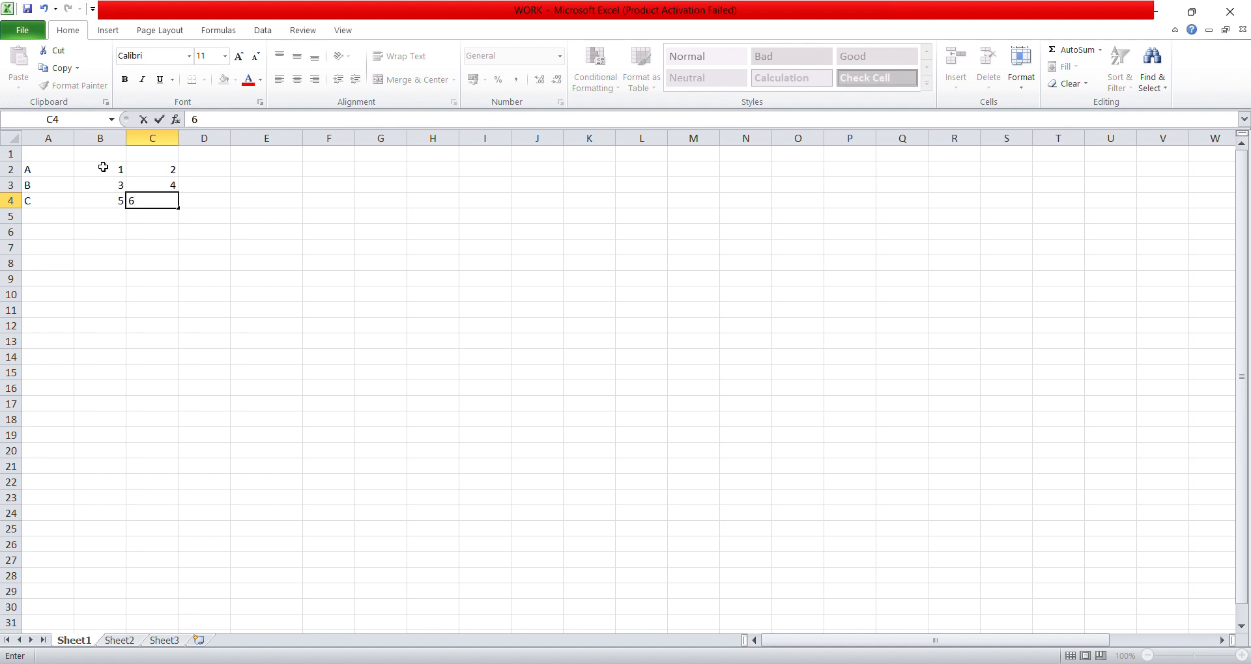
- Enter the column headers NAME, GREEN and RED in cells A1 to C1
{"action": "left_click", "coordinate": [41, 149]}
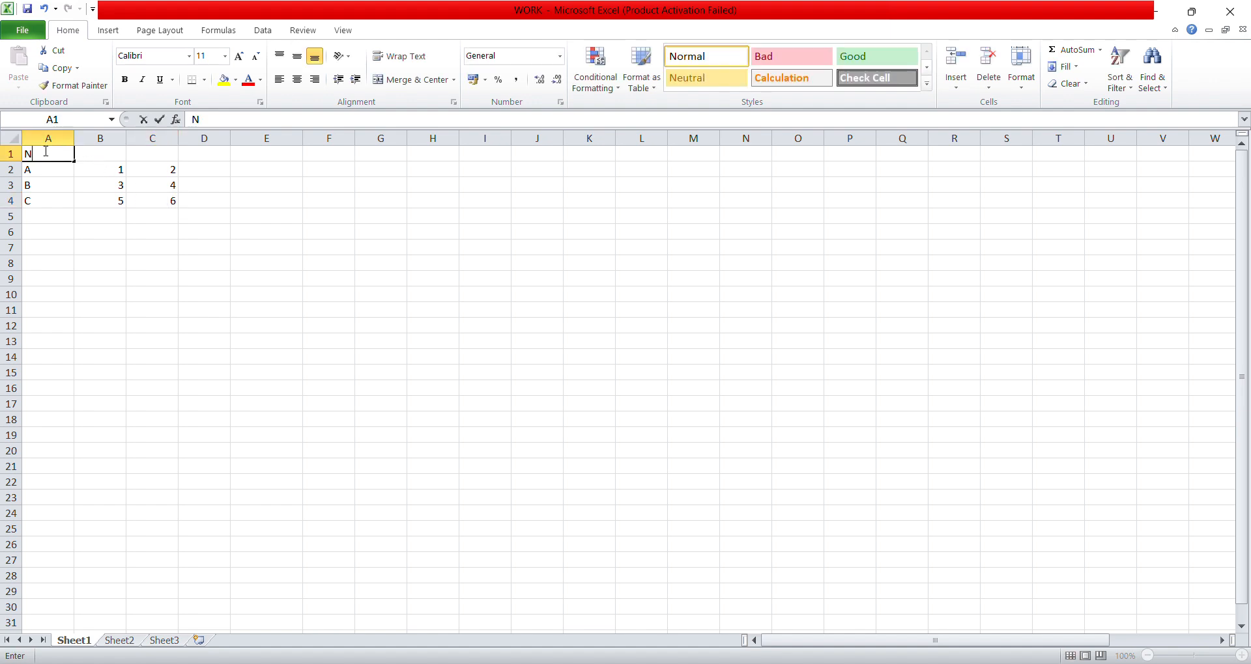
{"action": "type", "text": "NAME"}
{"action": "key", "text": "Tab"}
{"action": "type", "text": "G"}
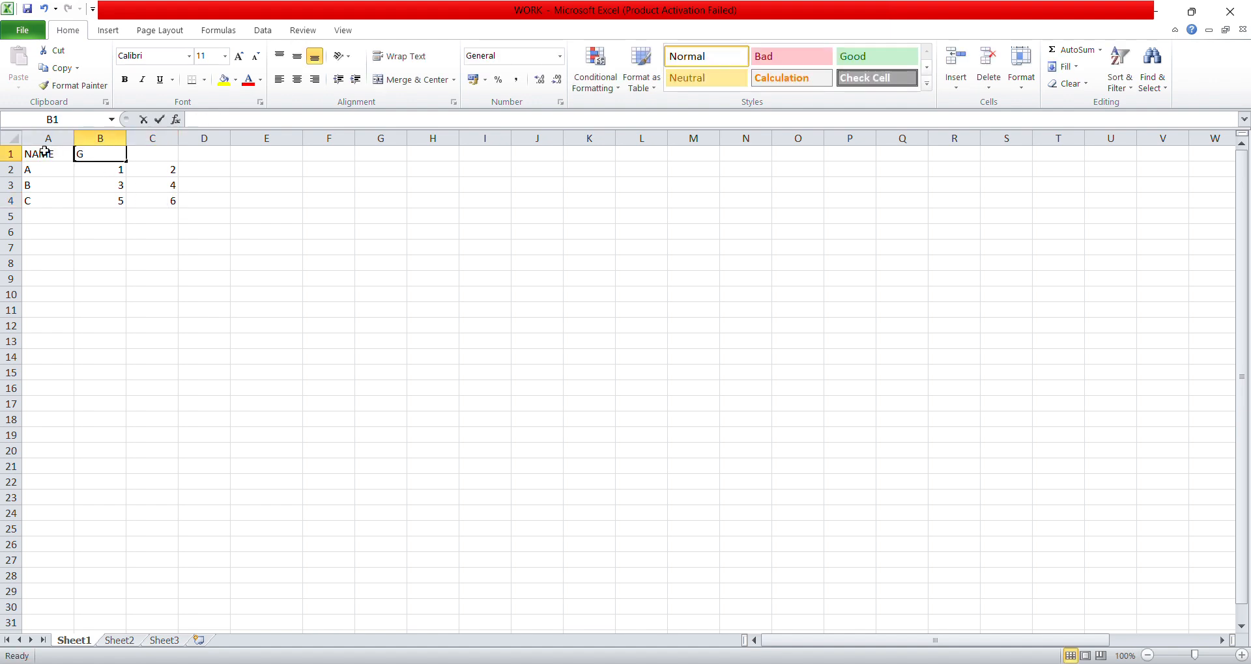
{"action": "type", "text": "REEN"}
{"action": "key", "text": "Tab"}
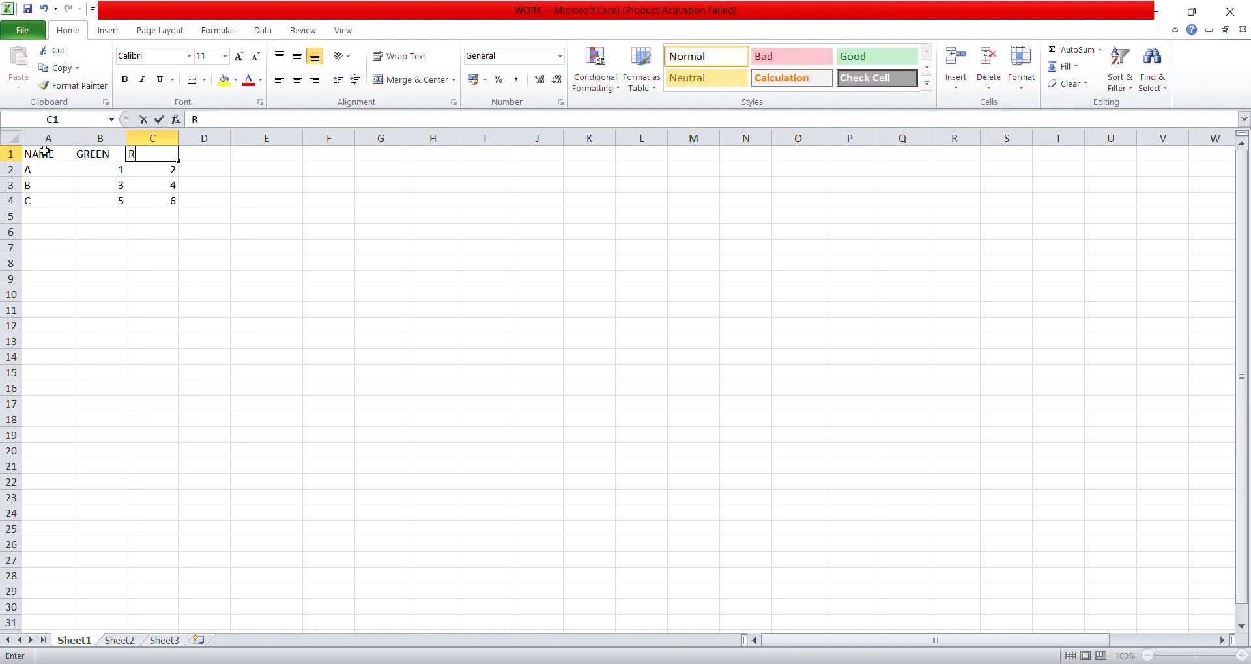
{"action": "type", "text": "RED"}
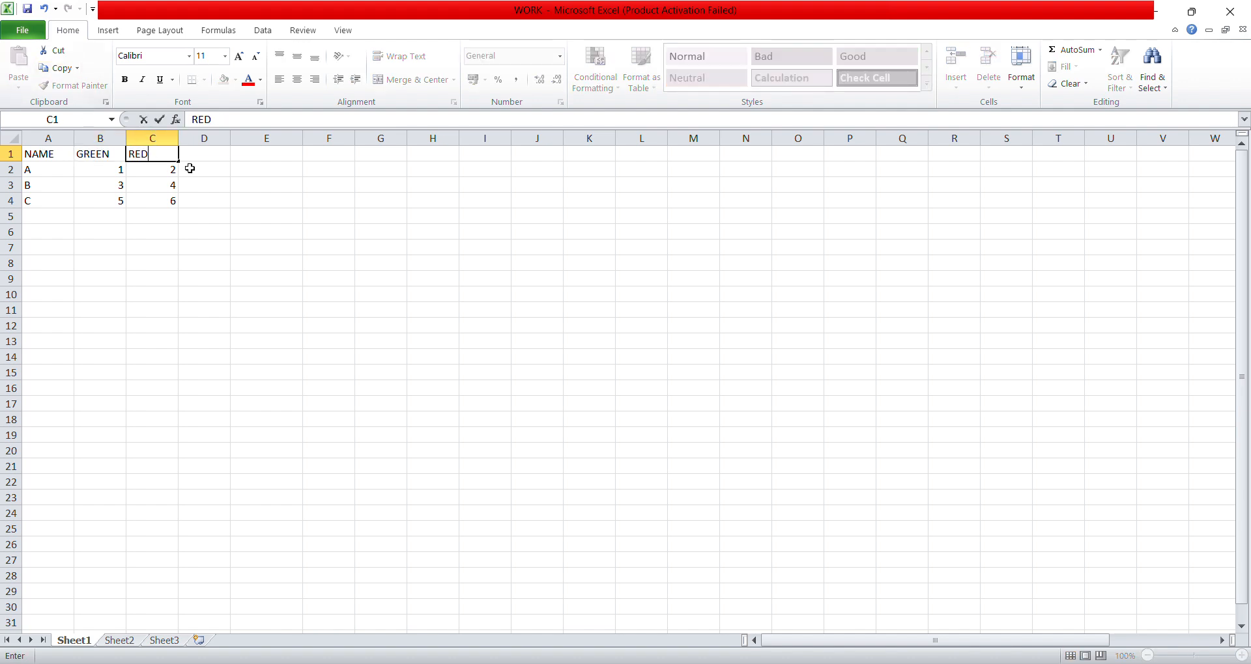
{"action": "left_click", "coordinate": [244, 167]}
{"action": "left_click", "coordinate": [48, 165]}
{"action": "left_click_drag", "start_coordinate": [45, 155], "coordinate": [143, 203]}
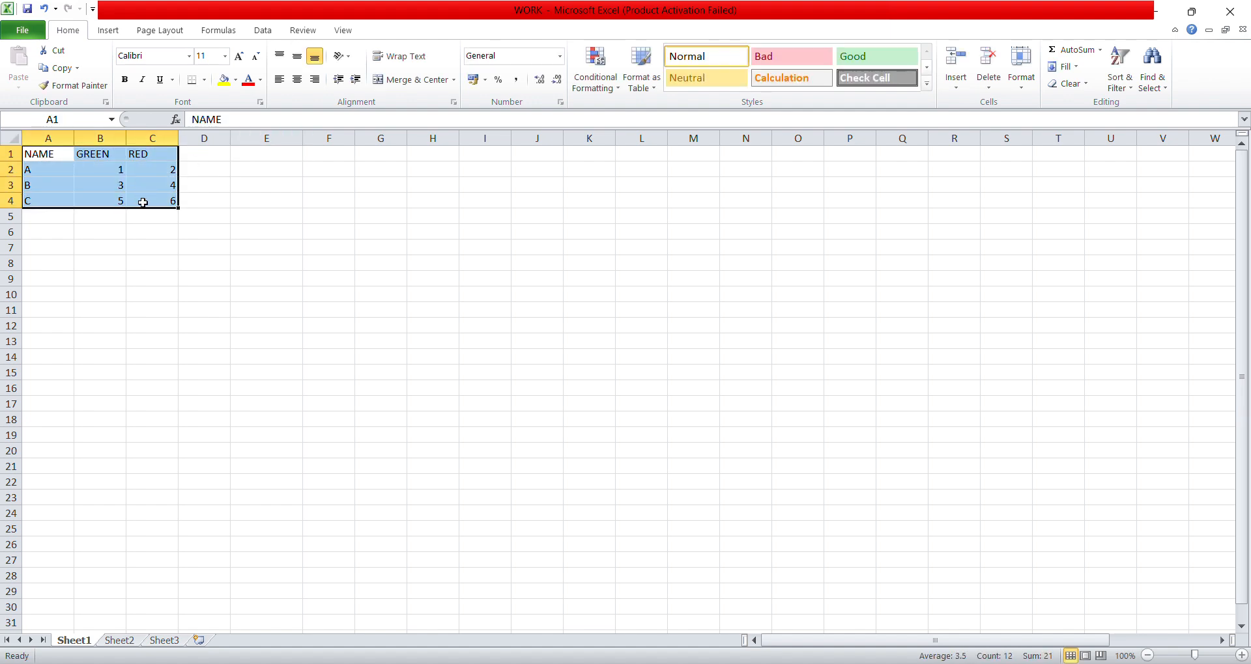
{"action": "left_click", "coordinate": [25, 174]}
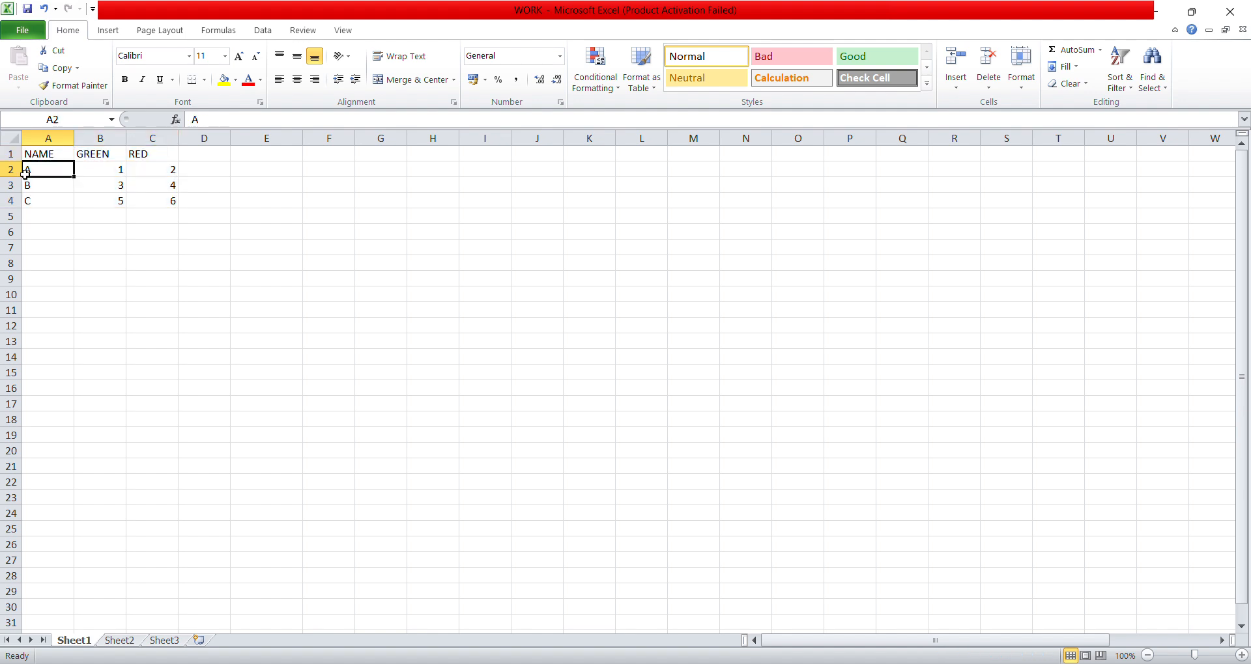
{"action": "left_click_drag", "start_coordinate": [71, 169], "coordinate": [180, 201]}
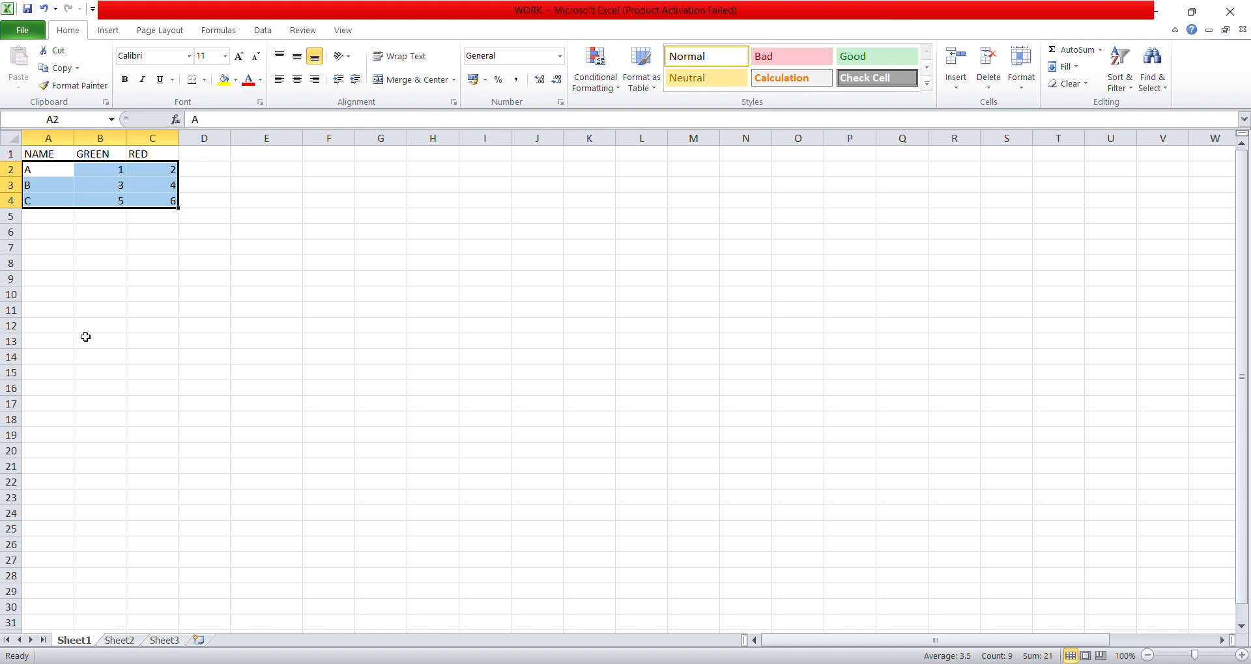
{"action": "left_click", "coordinate": [49, 152]}
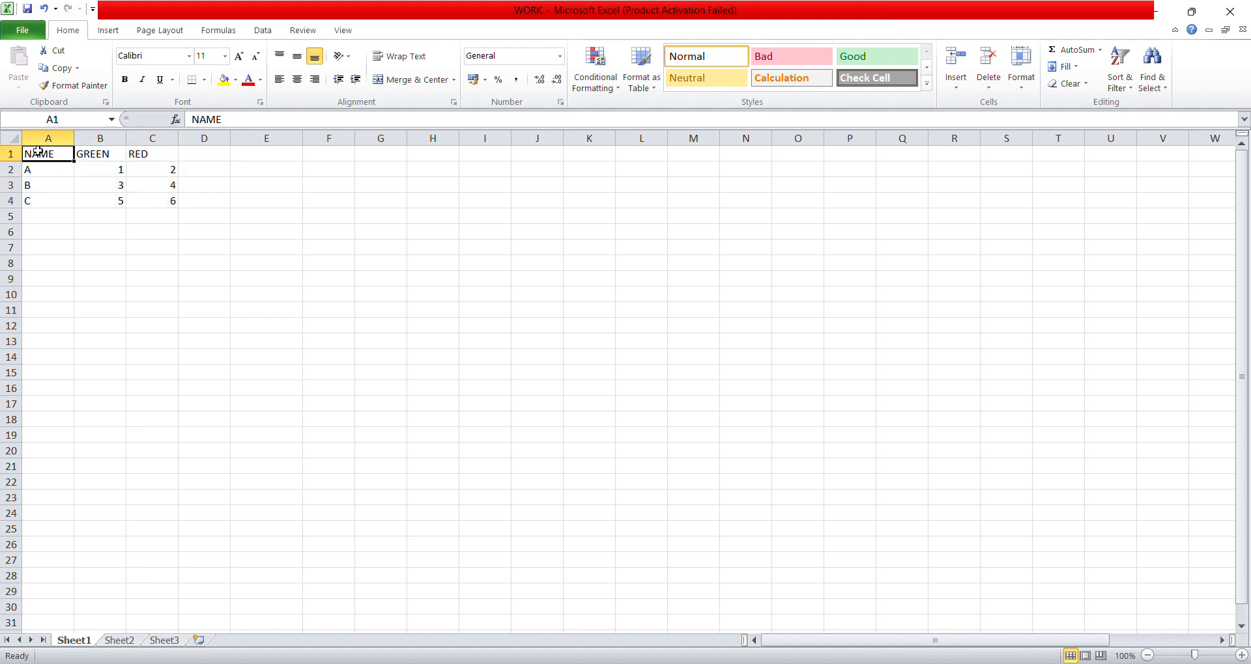
{"action": "left_click_drag", "start_coordinate": [37, 151], "coordinate": [156, 151]}
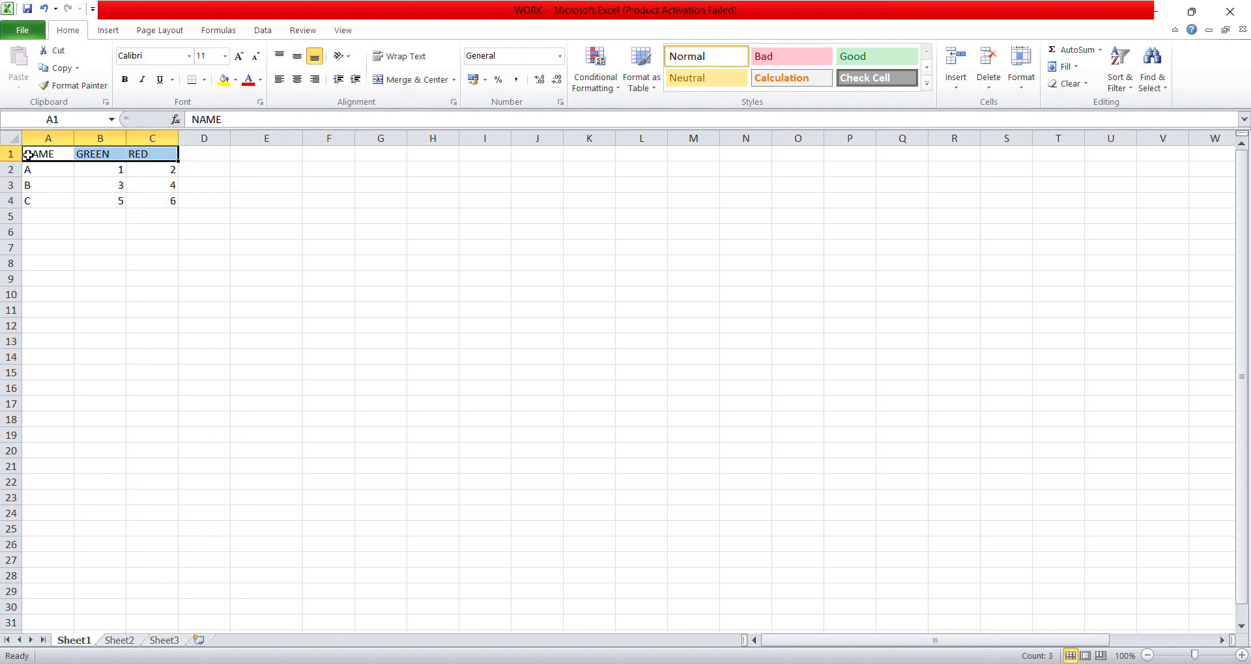
{"action": "left_click_drag", "start_coordinate": [28, 155], "coordinate": [169, 200]}
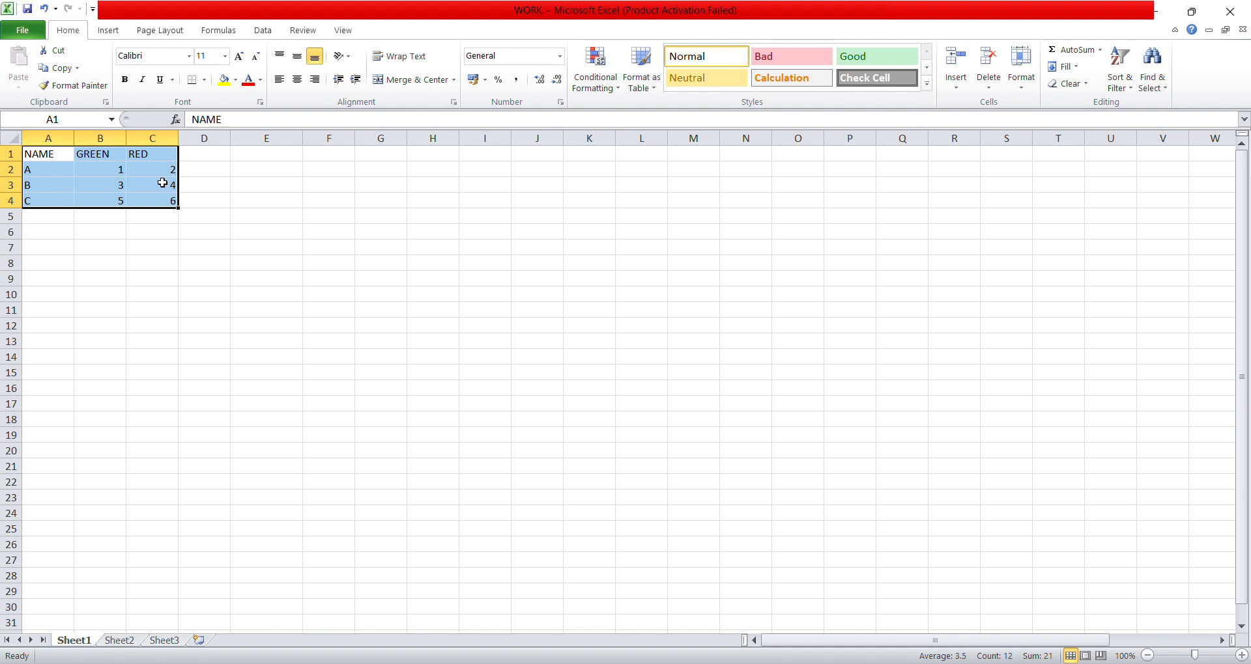
{"action": "left_click", "coordinate": [31, 154]}
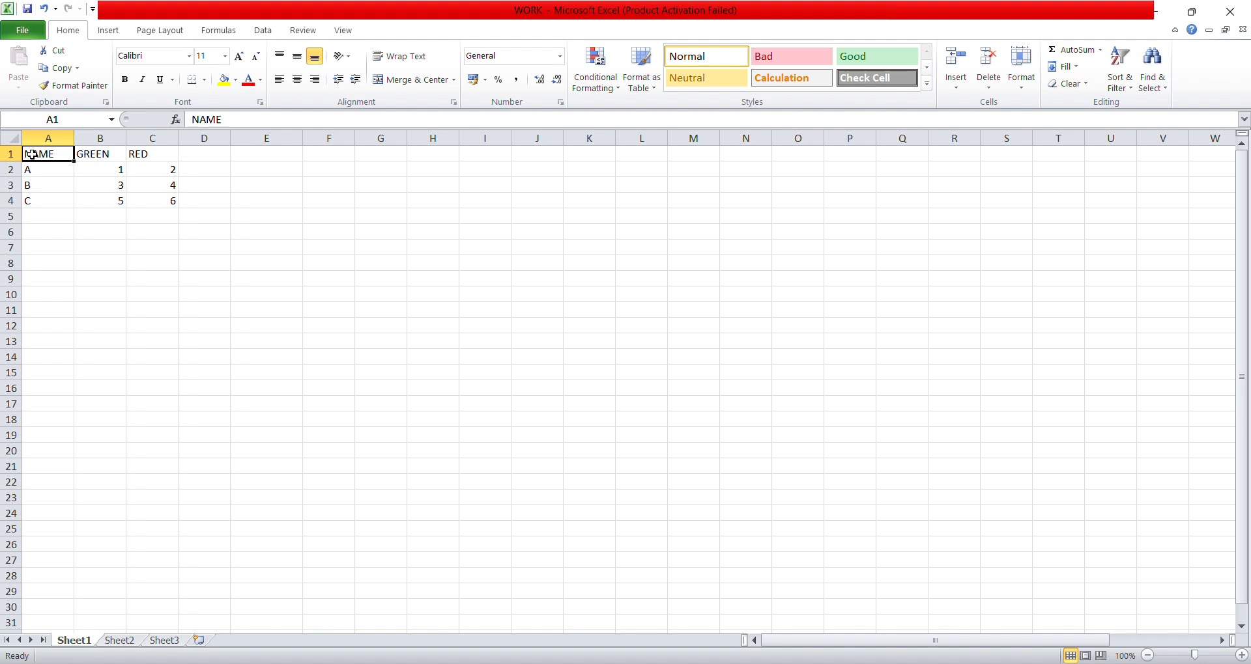
- Move the whole table from A1:C4 to a new location starting at E6 using cut and paste
{"action": "left_click_drag", "start_coordinate": [37, 154], "coordinate": [154, 199]}
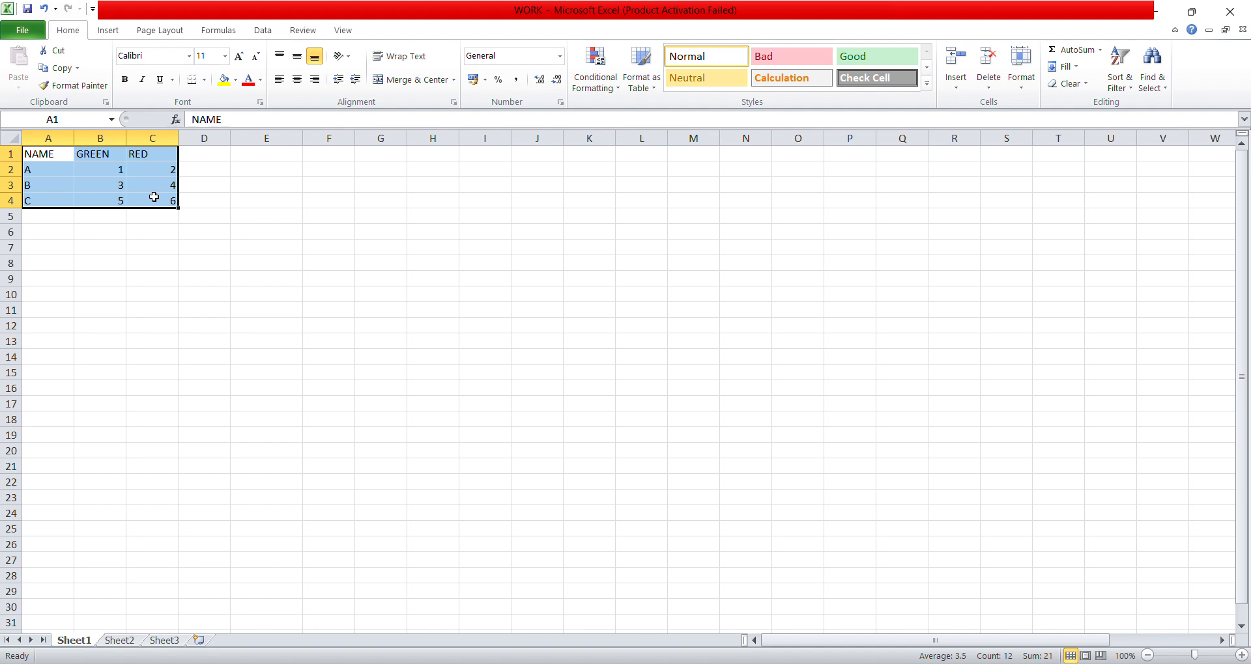
{"action": "right_click", "coordinate": [153, 198]}
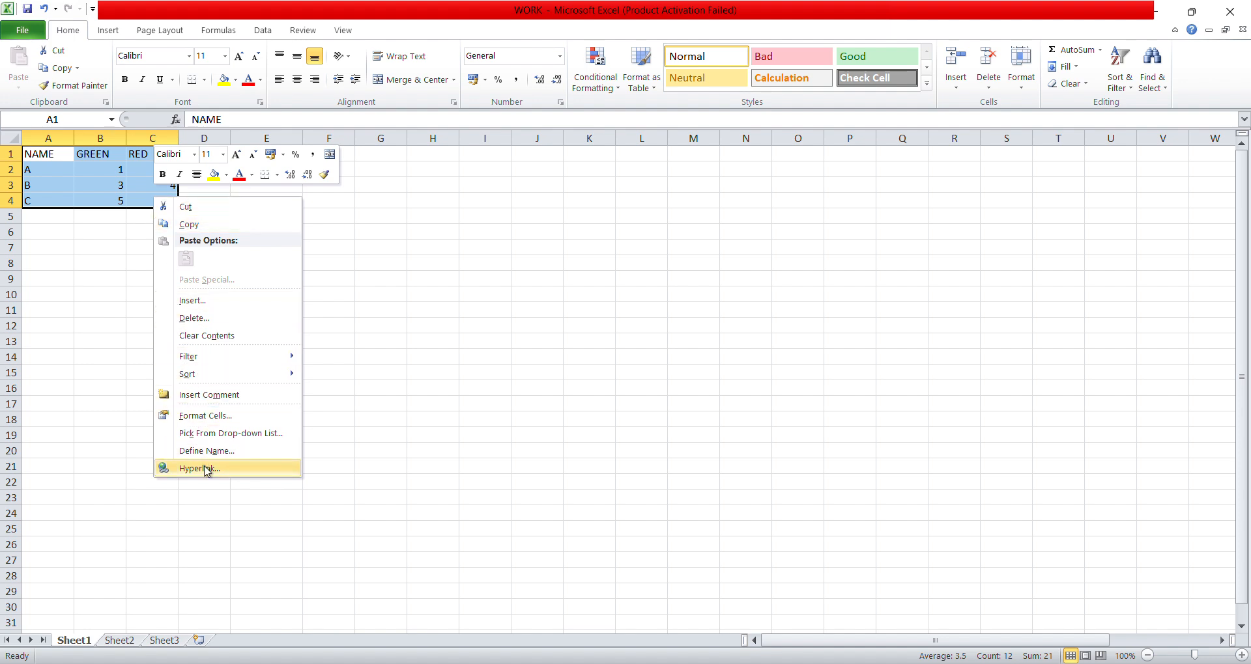
{"action": "left_click", "coordinate": [187, 208]}
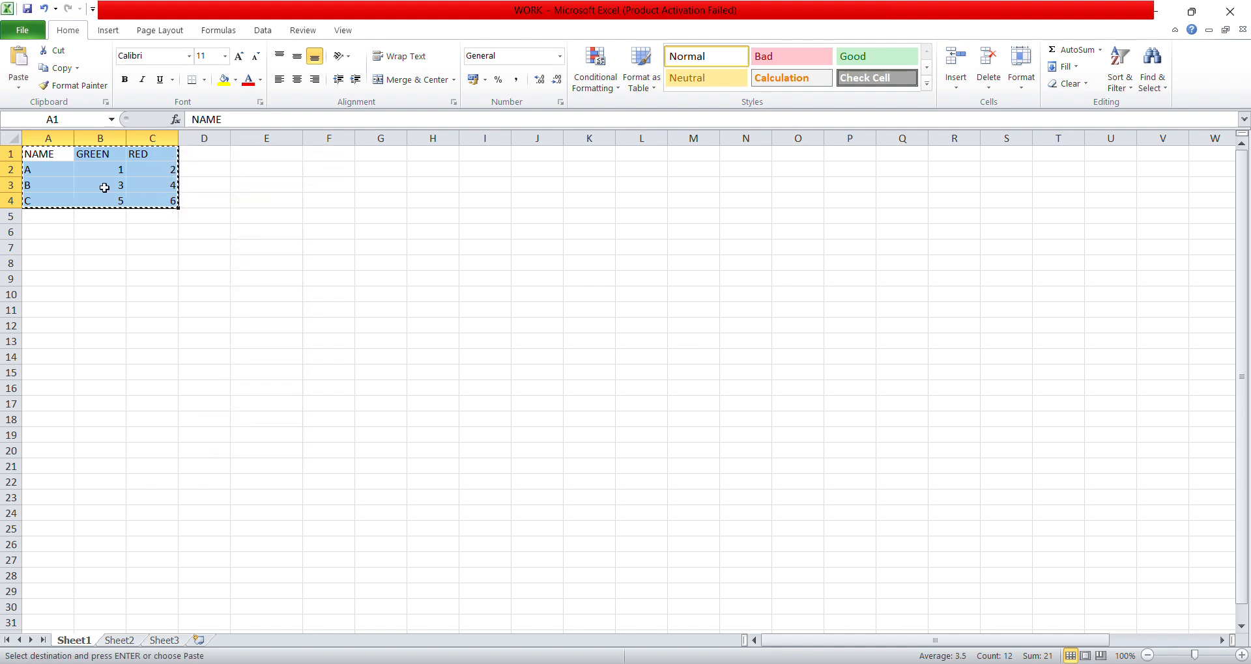
{"action": "left_click", "coordinate": [248, 231]}
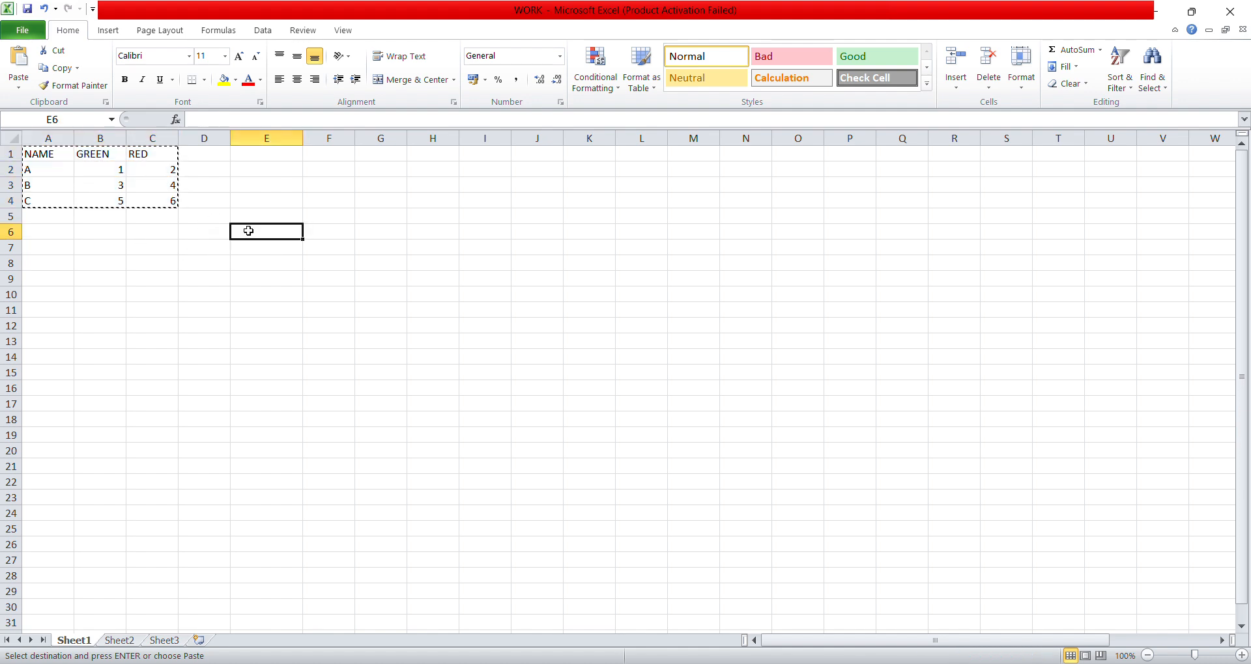
{"action": "right_click", "coordinate": [248, 232]}
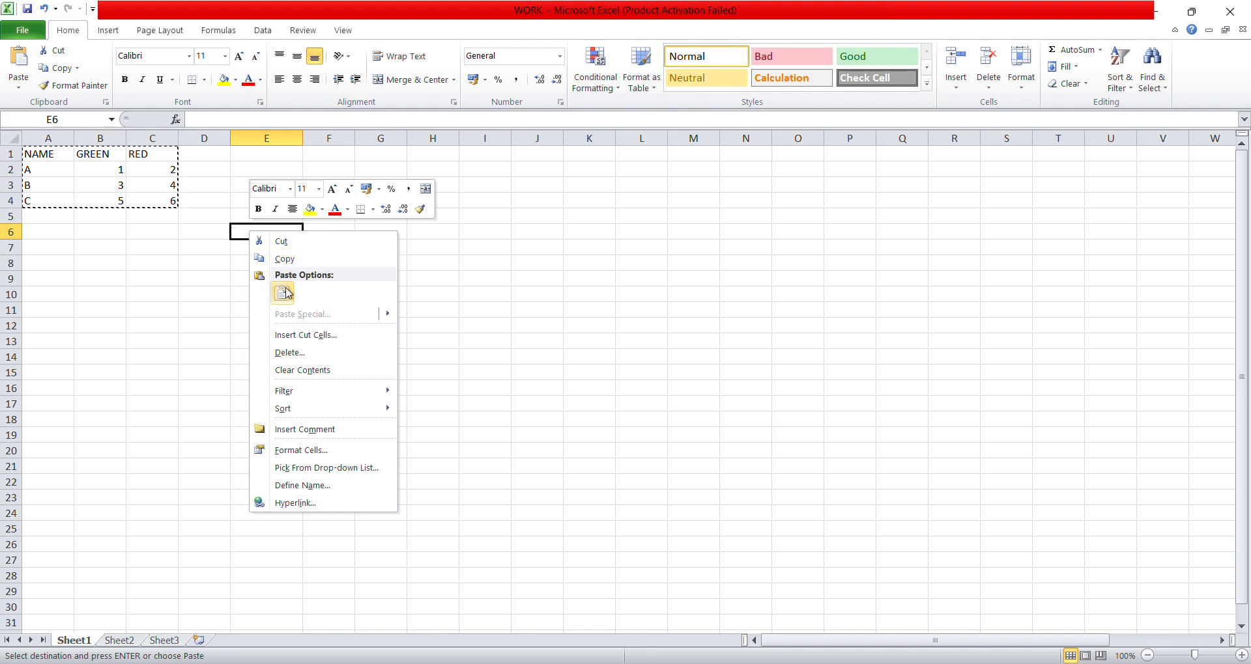
{"action": "left_click", "coordinate": [283, 296]}
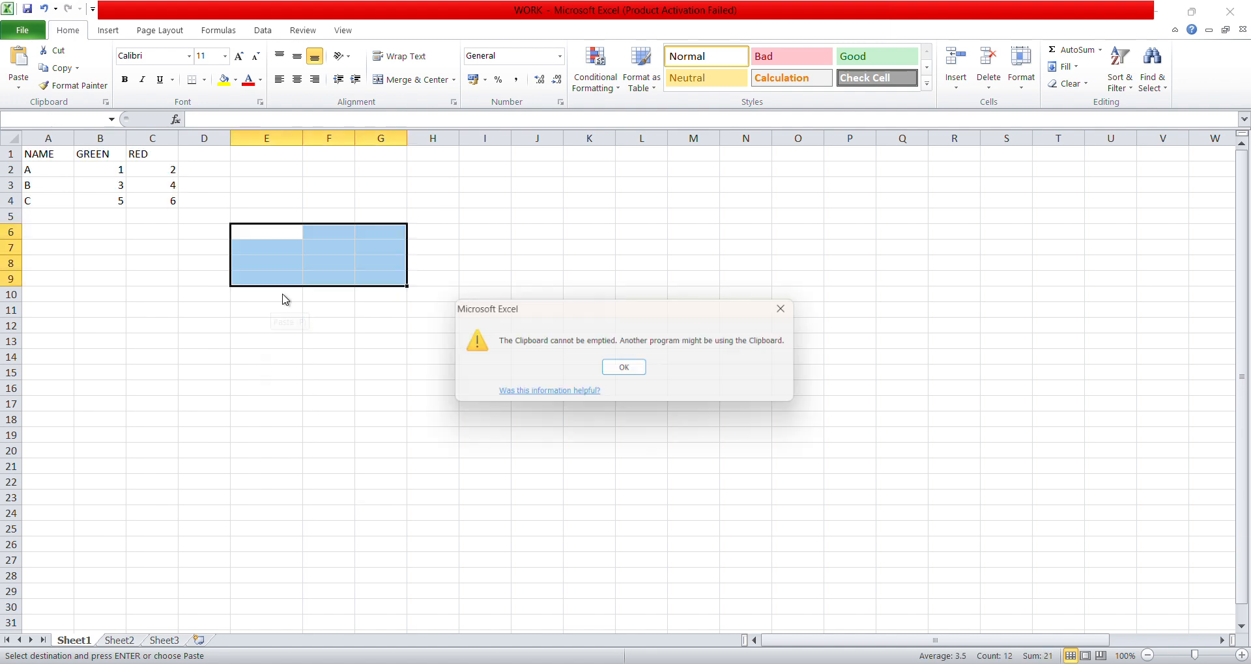
{"action": "left_click", "coordinate": [631, 371]}
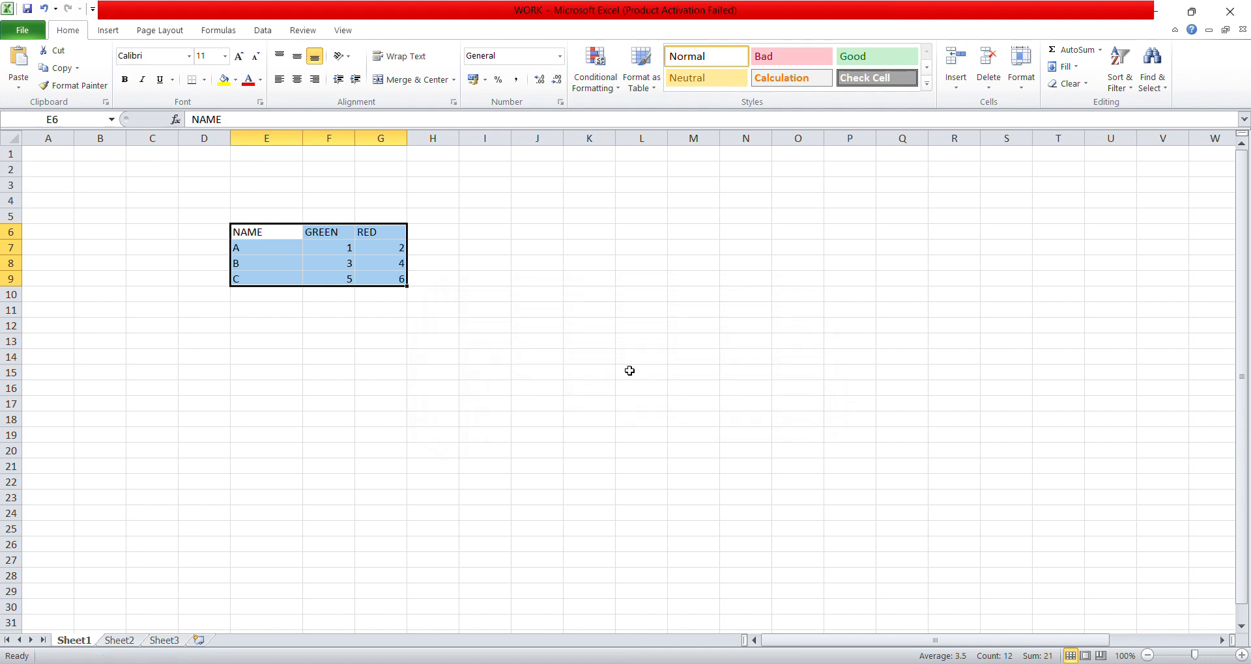
- Cut the table in E6:G9 and paste it at A1, and undo that move
{"action": "right_click", "coordinate": [297, 265]}
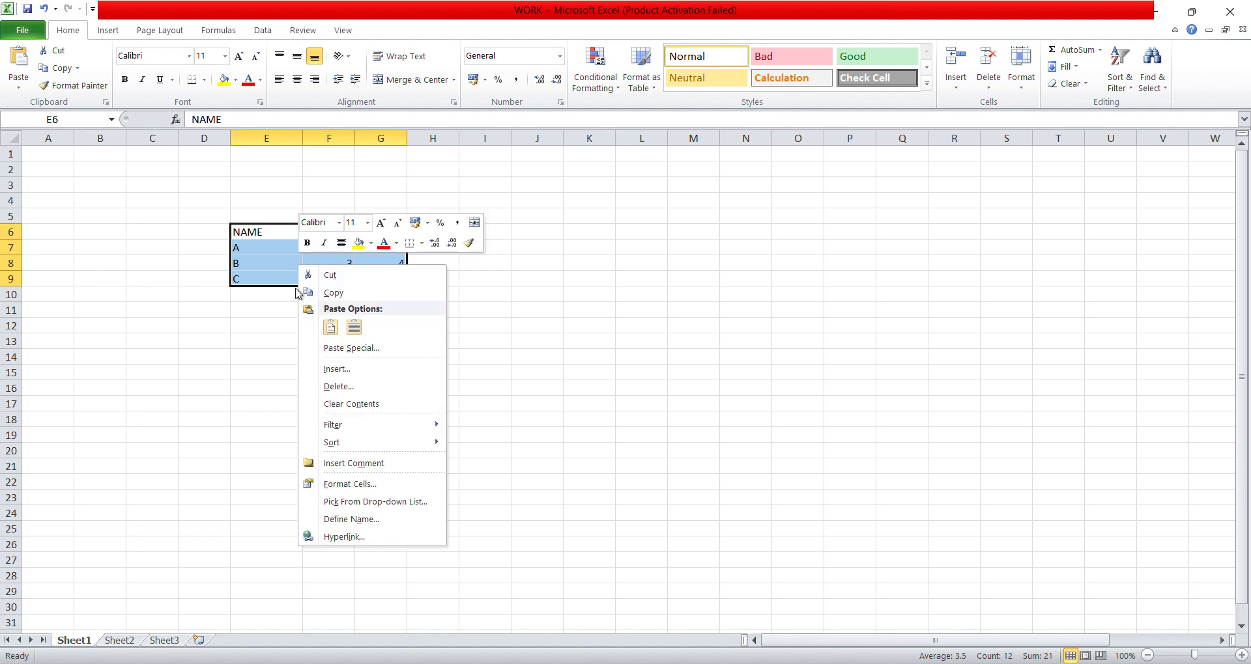
{"action": "left_click", "coordinate": [330, 275]}
{"action": "left_click", "coordinate": [54, 156]}
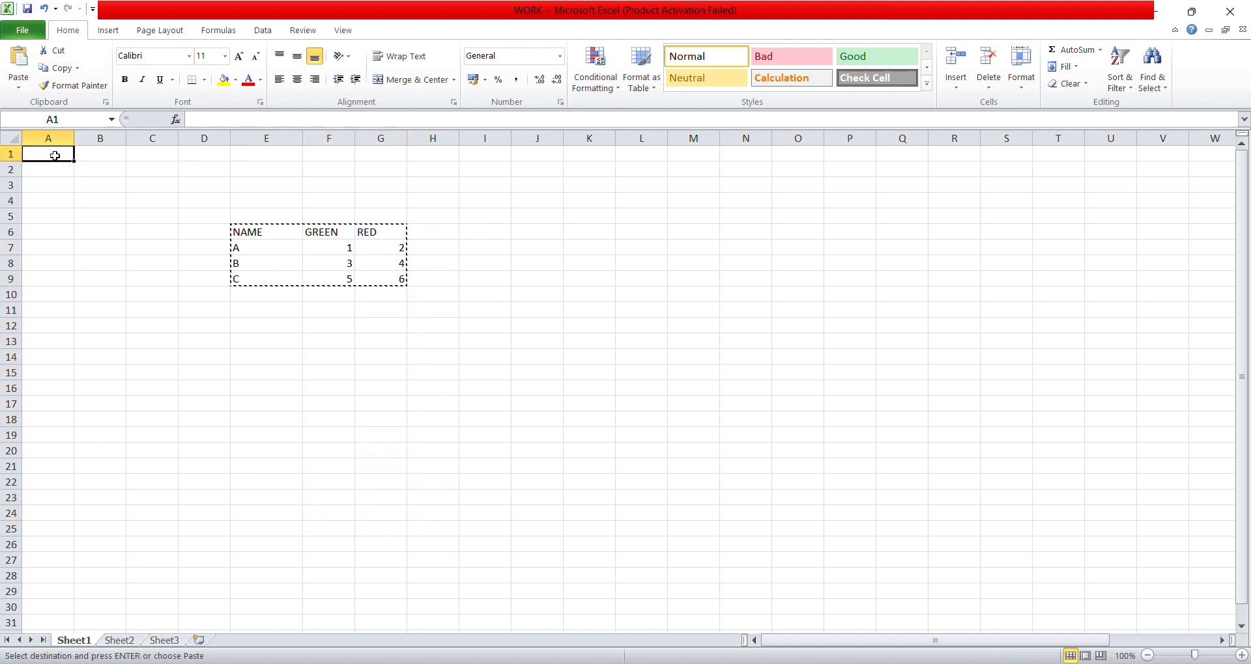
{"action": "right_click", "coordinate": [55, 156]}
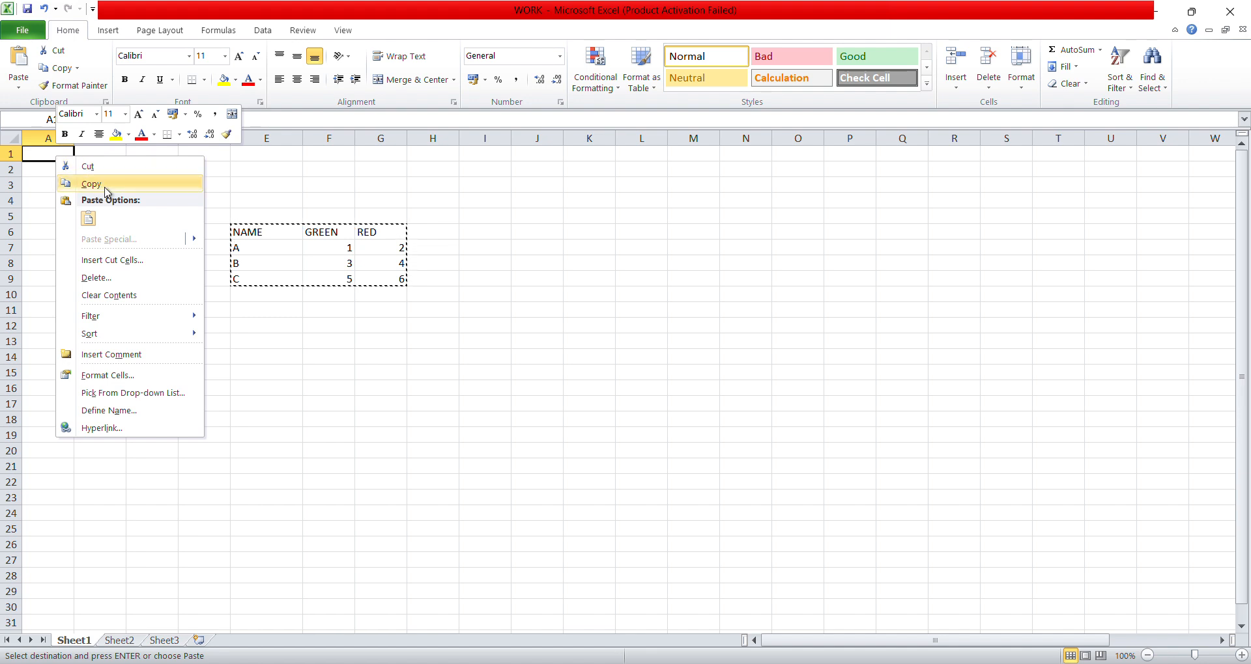
{"action": "left_click", "coordinate": [87, 218]}
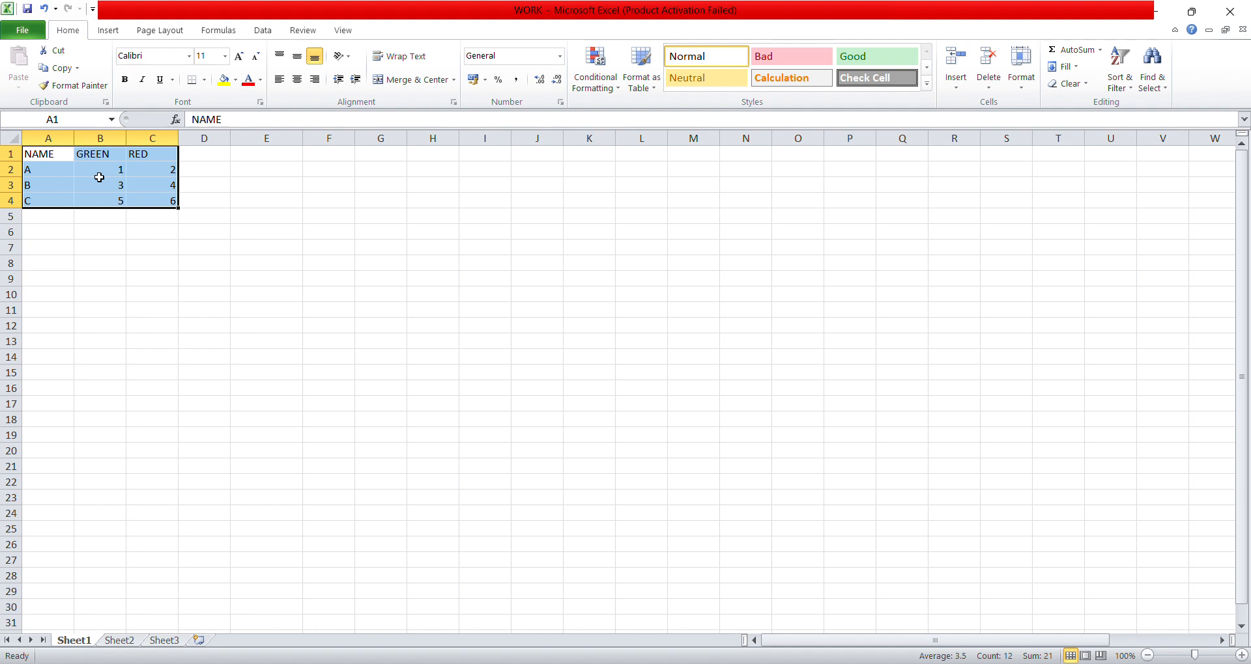
{"action": "key", "text": "ctrl+z"}
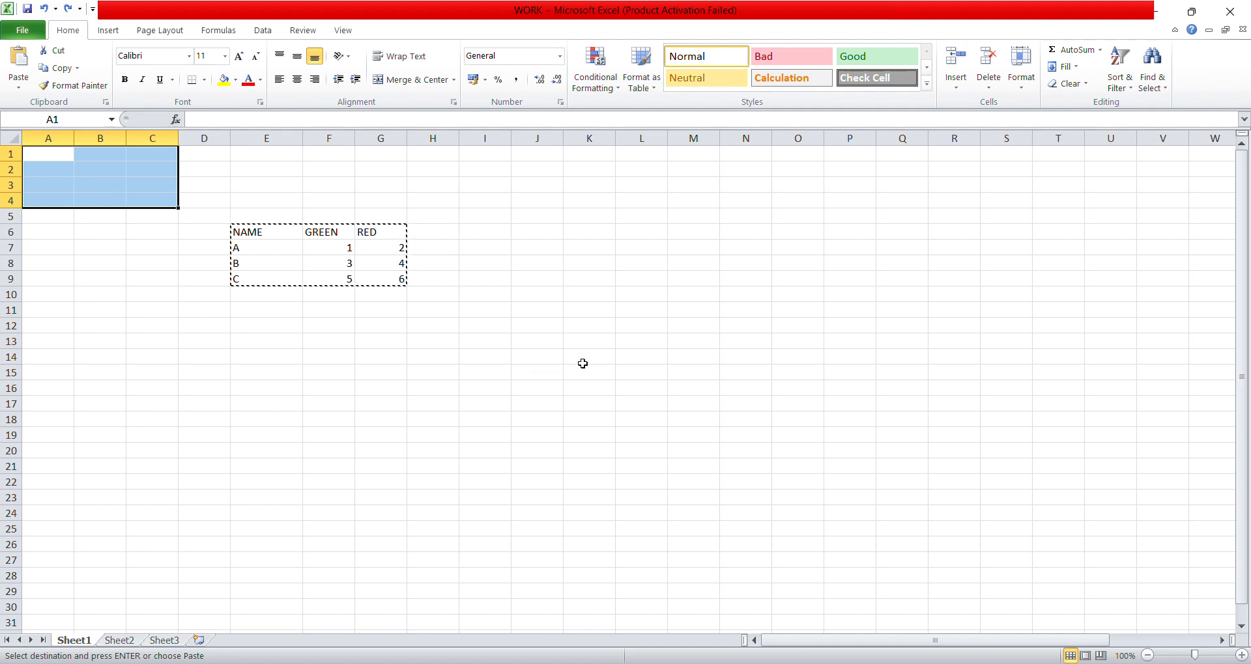
- Enter the shortcut note CTRL+Z in cell K11
{"action": "left_click", "coordinate": [592, 306]}
{"action": "type", "text": "CTRL+Z"}
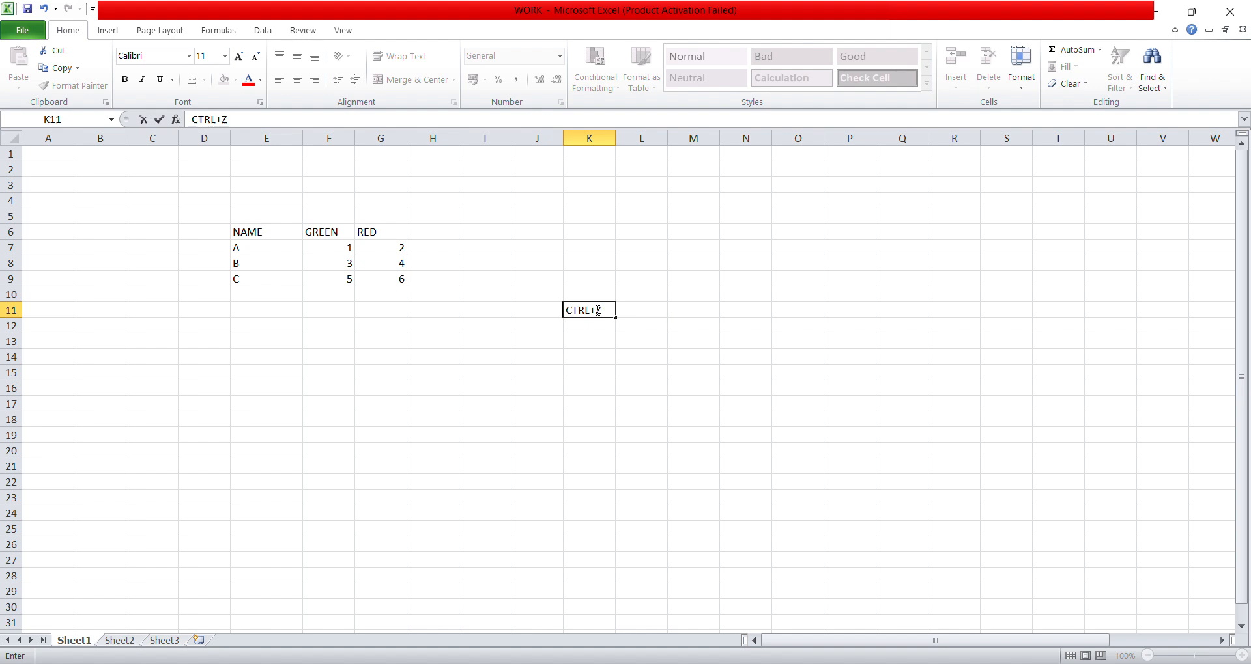
{"action": "left_click", "coordinate": [305, 254]}
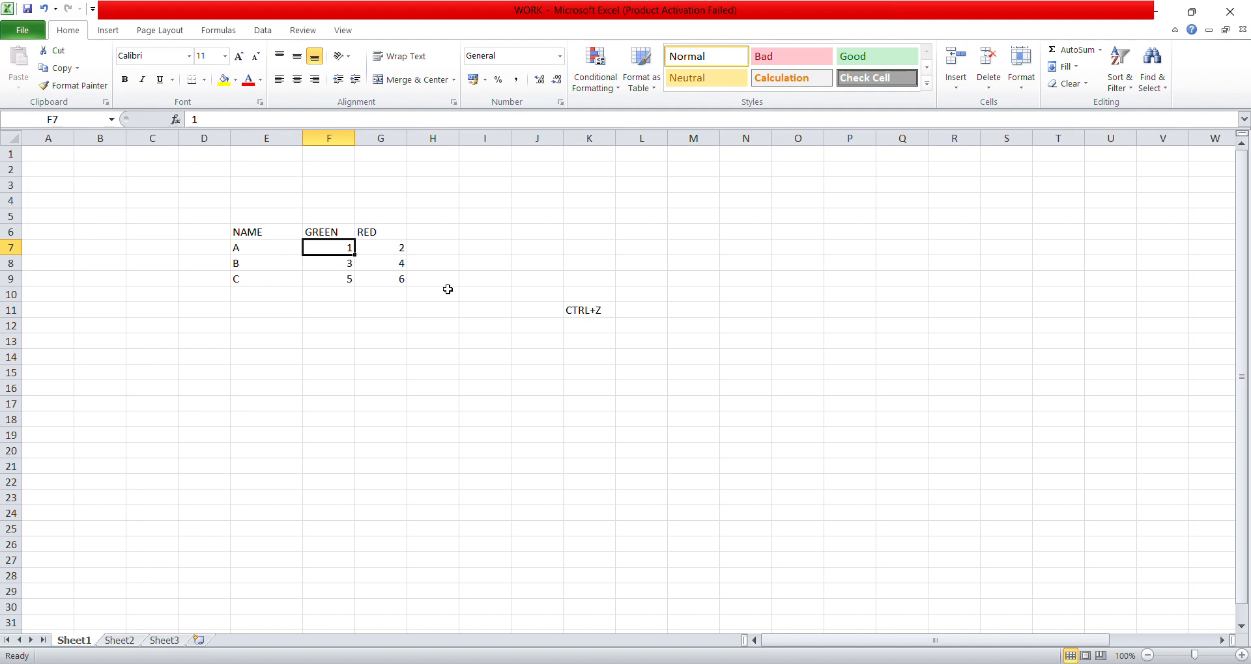
{"action": "left_click", "coordinate": [388, 261]}
{"action": "left_click", "coordinate": [284, 305]}
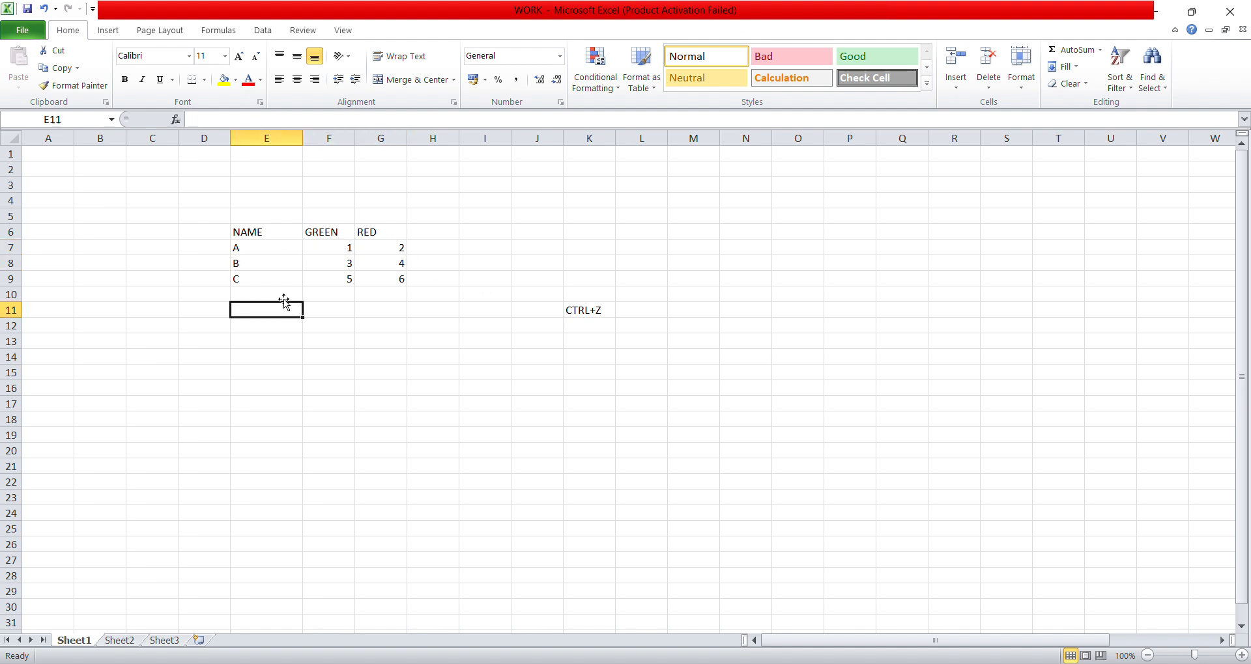
- Copy the table in E6:G9 and paste the duplicate starting at A1
{"action": "left_click_drag", "start_coordinate": [240, 235], "coordinate": [380, 285]}
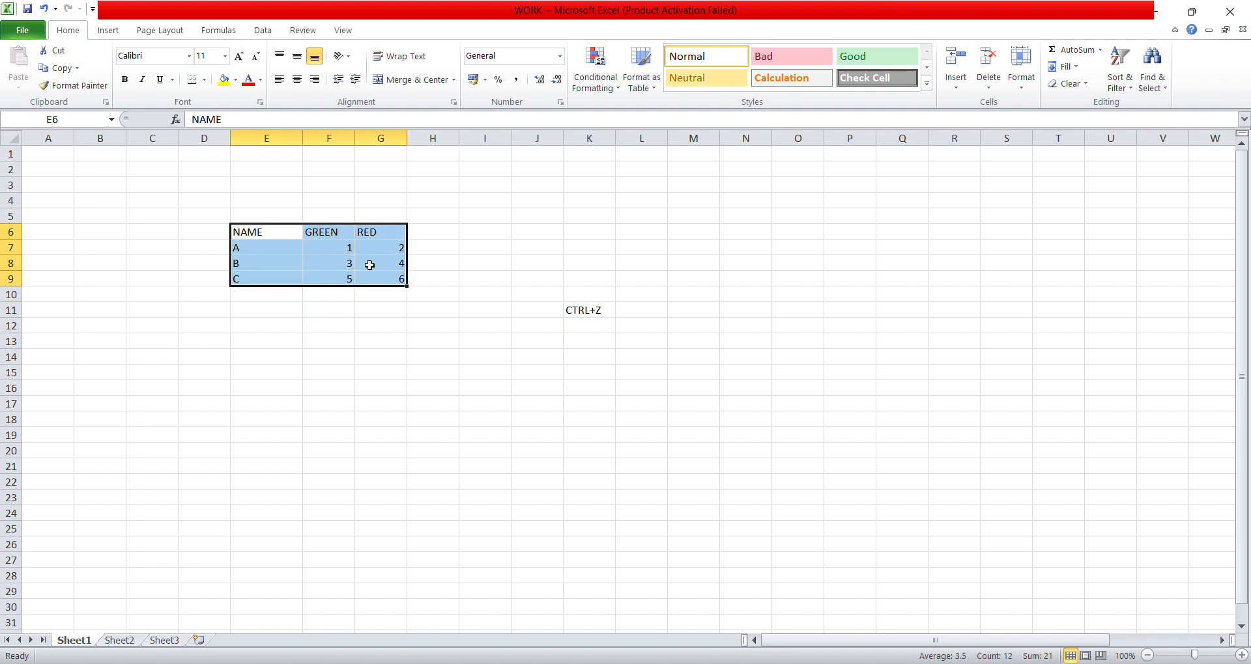
{"action": "right_click", "coordinate": [281, 252]}
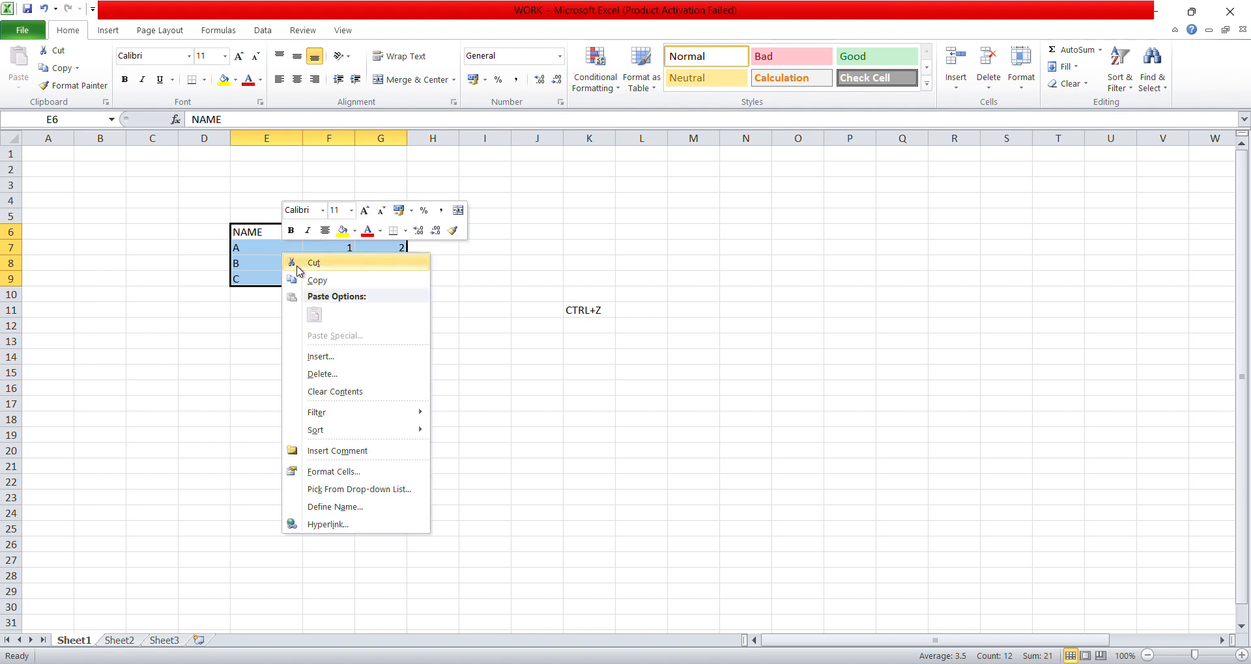
{"action": "left_click", "coordinate": [316, 280]}
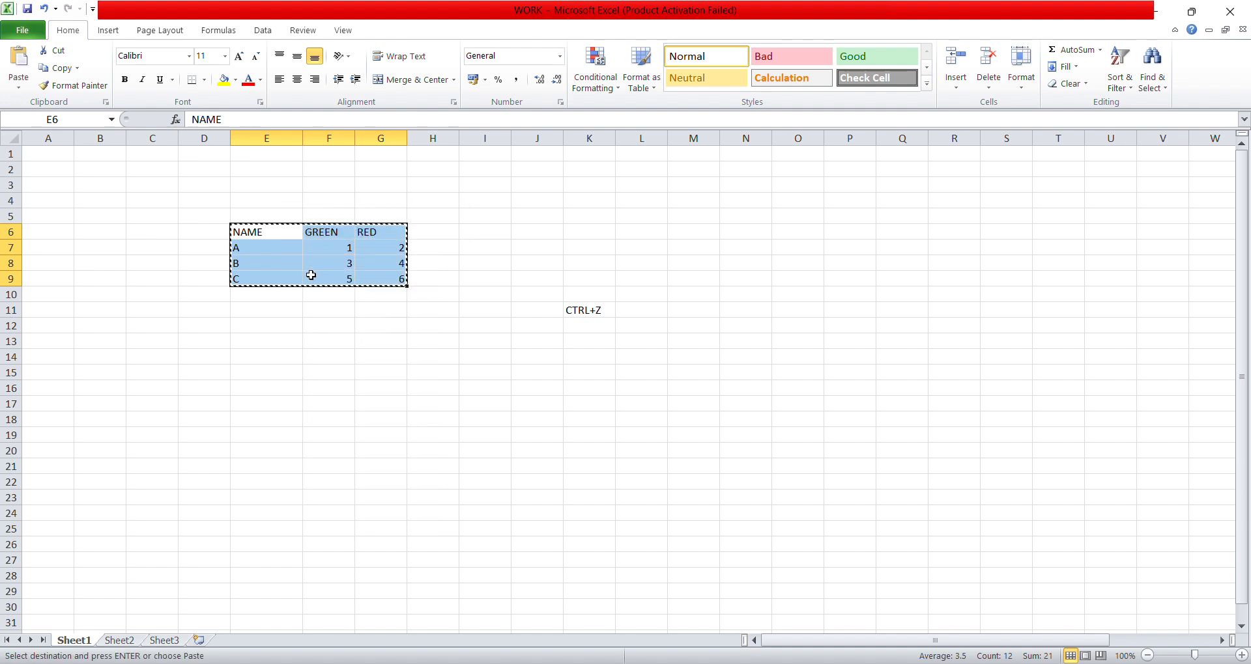
{"action": "left_click", "coordinate": [40, 156]}
{"action": "right_click", "coordinate": [40, 156]}
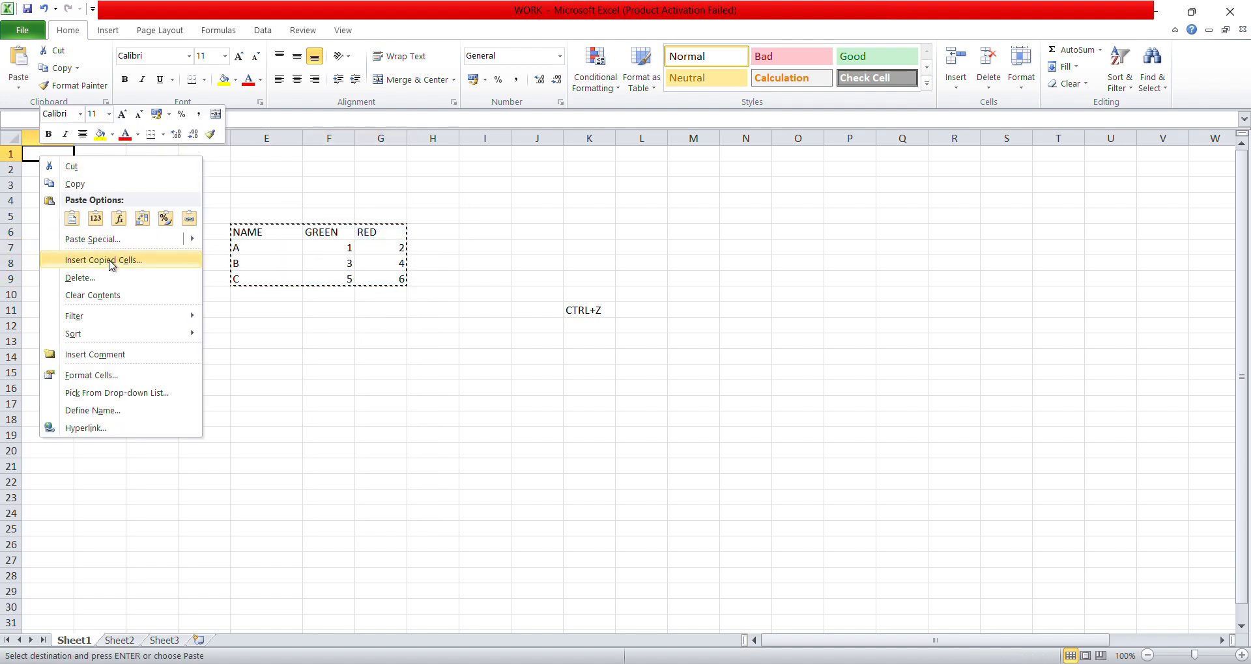
{"action": "left_click", "coordinate": [71, 220]}
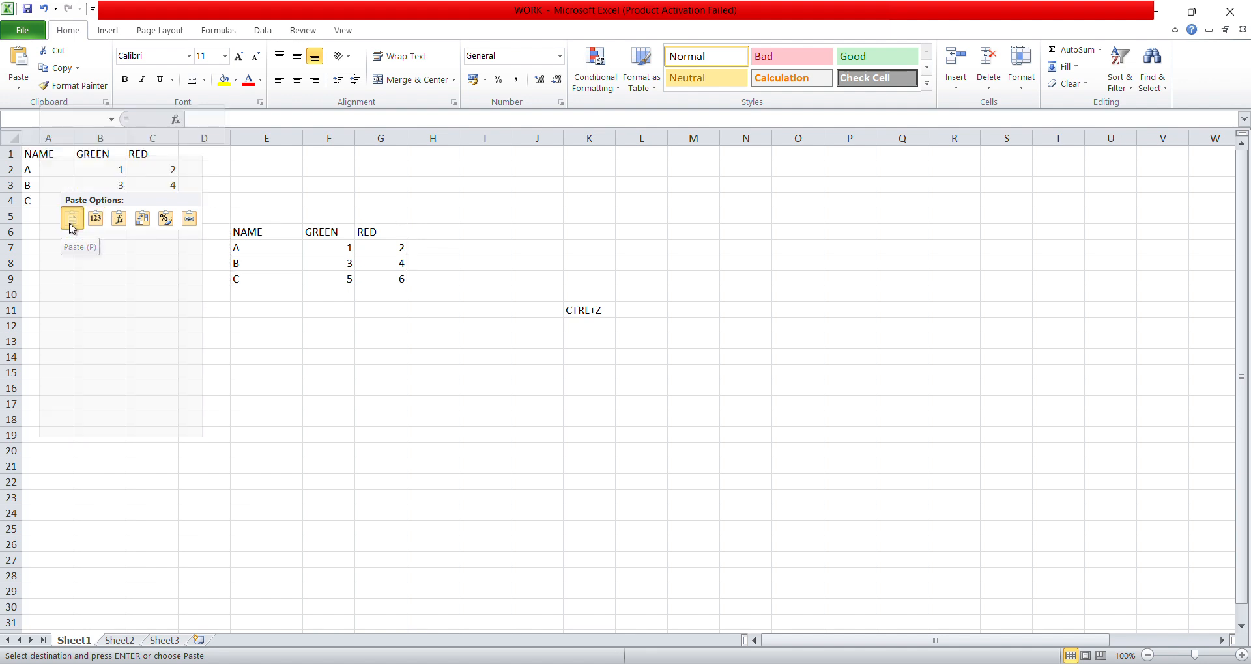
- Undo the paste of the duplicate table at A1
{"action": "left_click", "coordinate": [291, 246]}
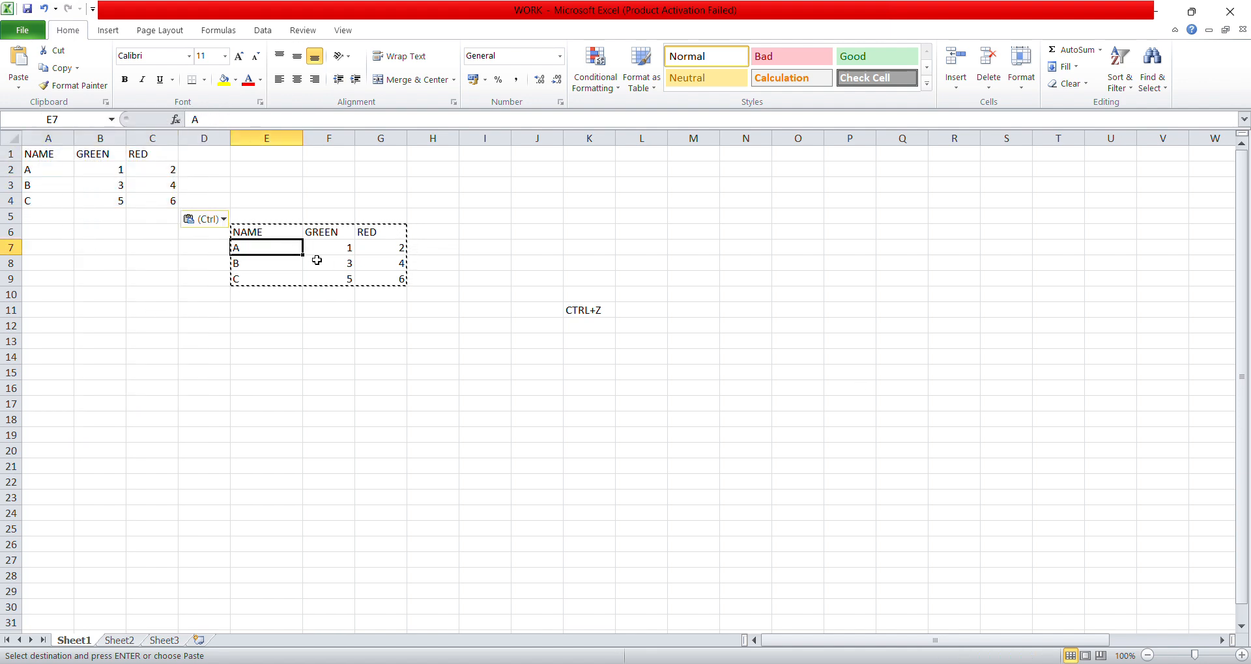
{"action": "left_click_drag", "start_coordinate": [242, 233], "coordinate": [394, 280]}
{"action": "left_click", "coordinate": [134, 199]}
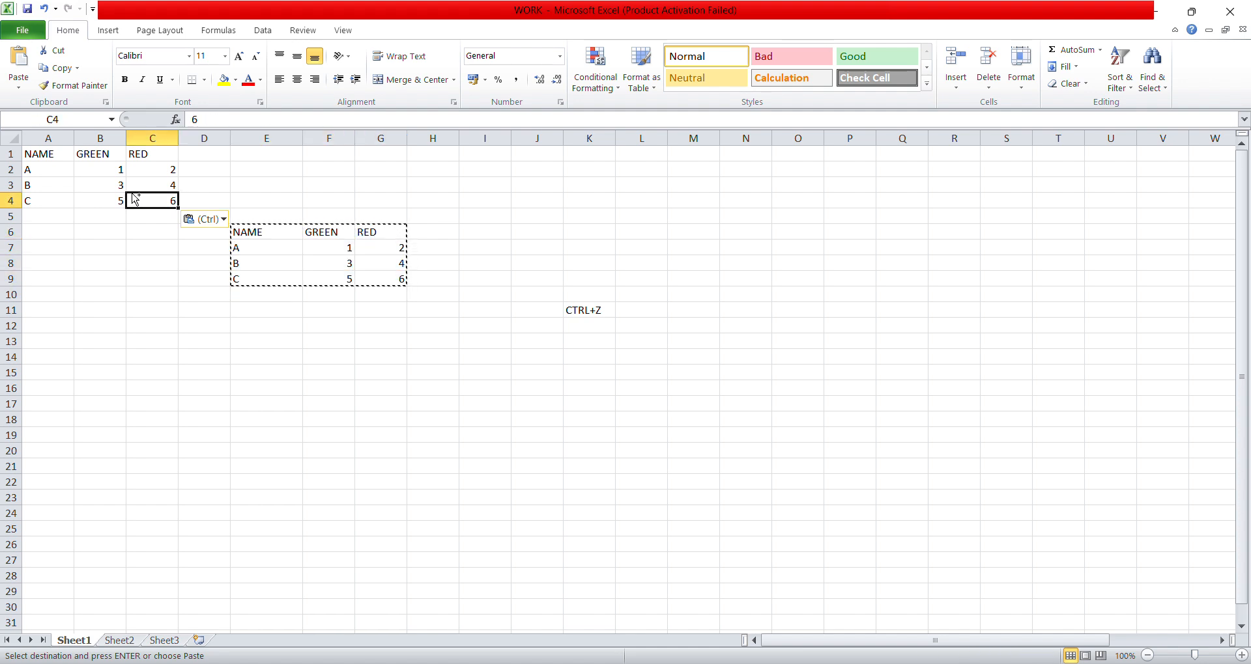
{"action": "key", "text": "ctrl+z"}
{"action": "left_click", "coordinate": [287, 246]}
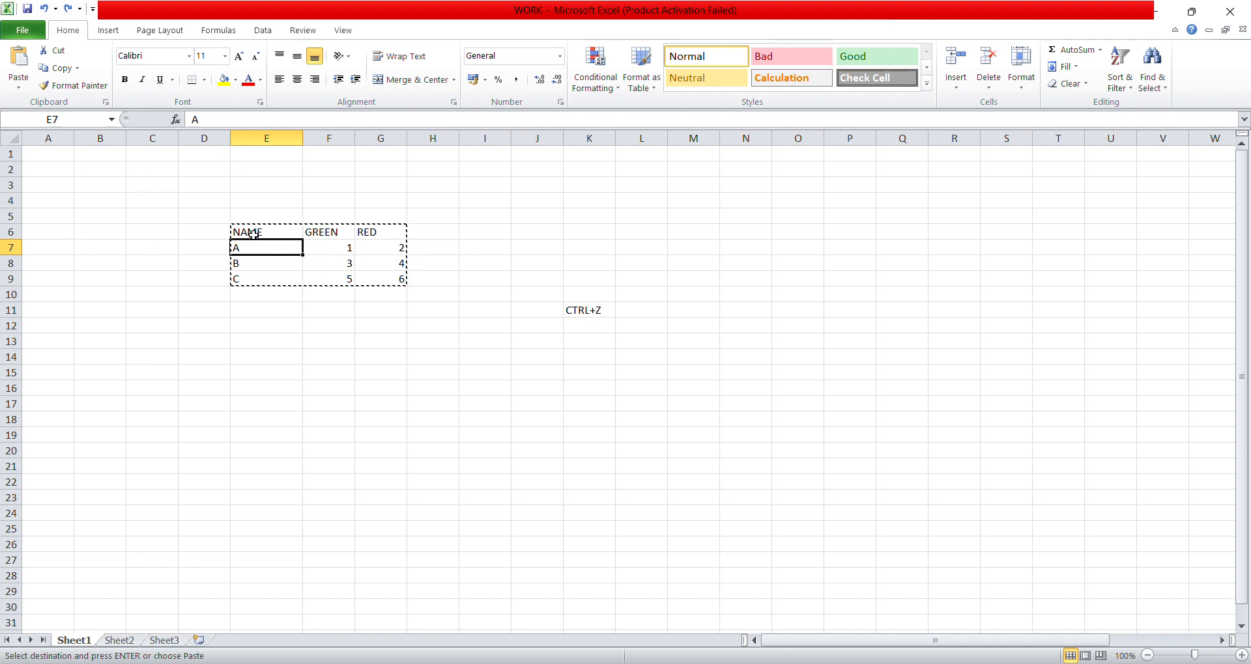
{"action": "left_click_drag", "start_coordinate": [280, 236], "coordinate": [375, 274]}
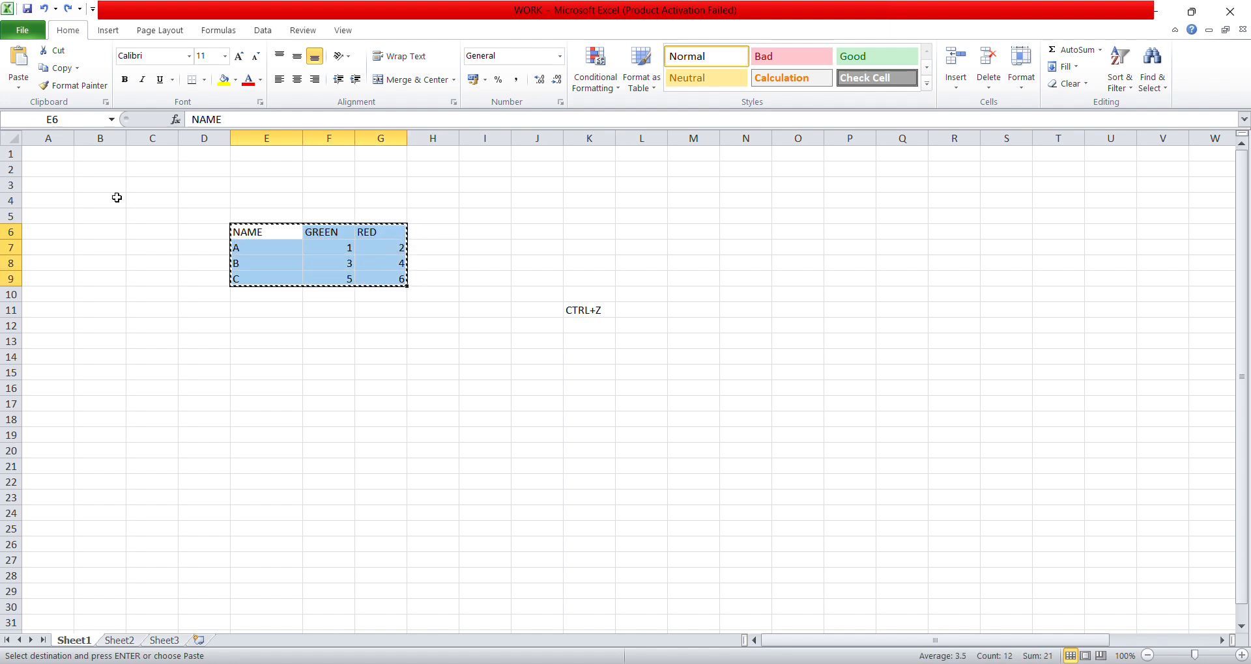
{"action": "left_click", "coordinate": [52, 156]}
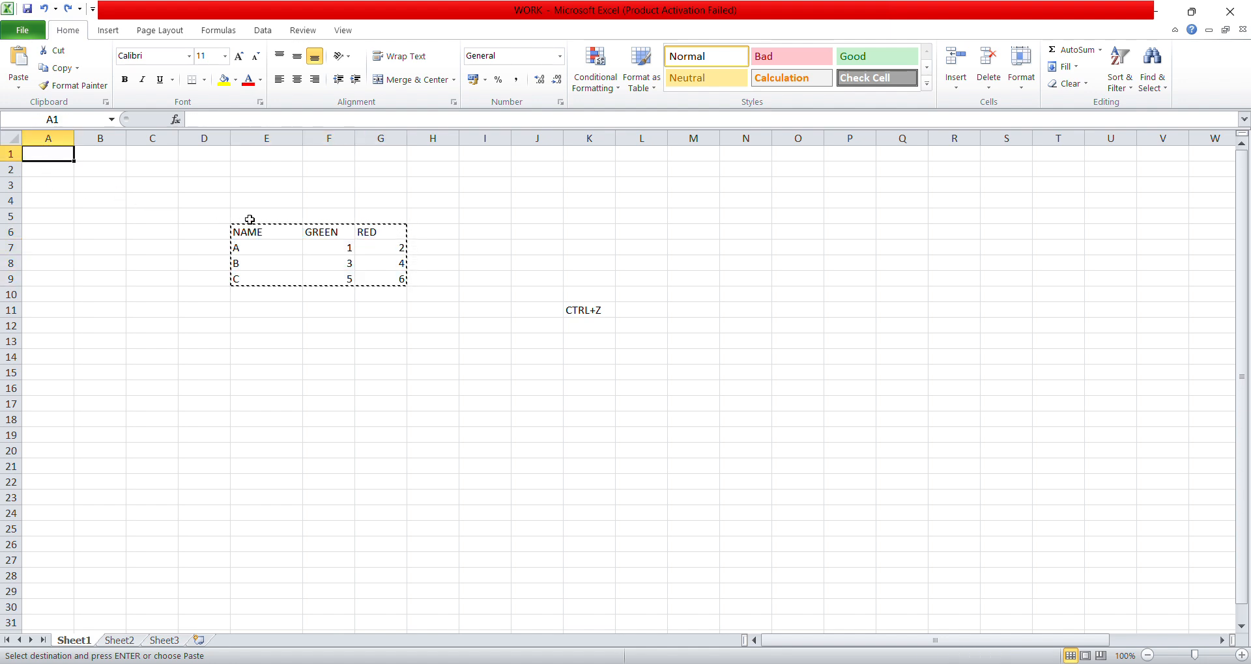
{"action": "left_click", "coordinate": [108, 160]}
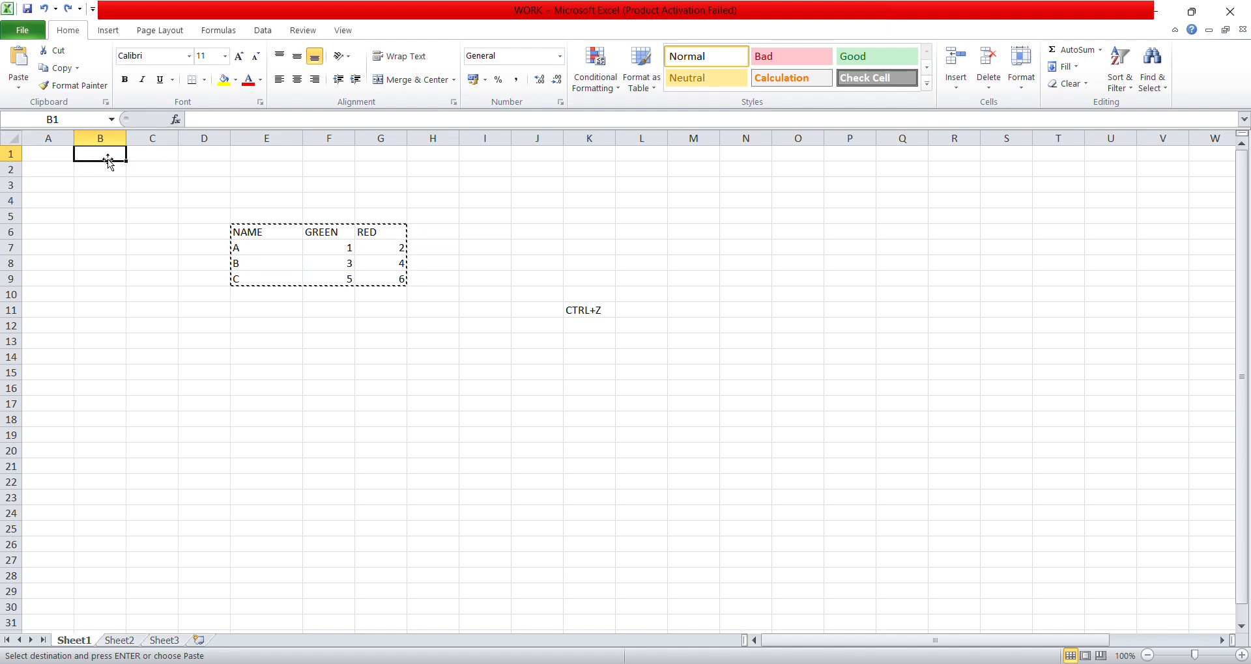
{"action": "left_click", "coordinate": [55, 157]}
{"action": "left_click", "coordinate": [104, 155]}
{"action": "left_click", "coordinate": [327, 246]}
{"action": "right_click", "coordinate": [329, 248]}
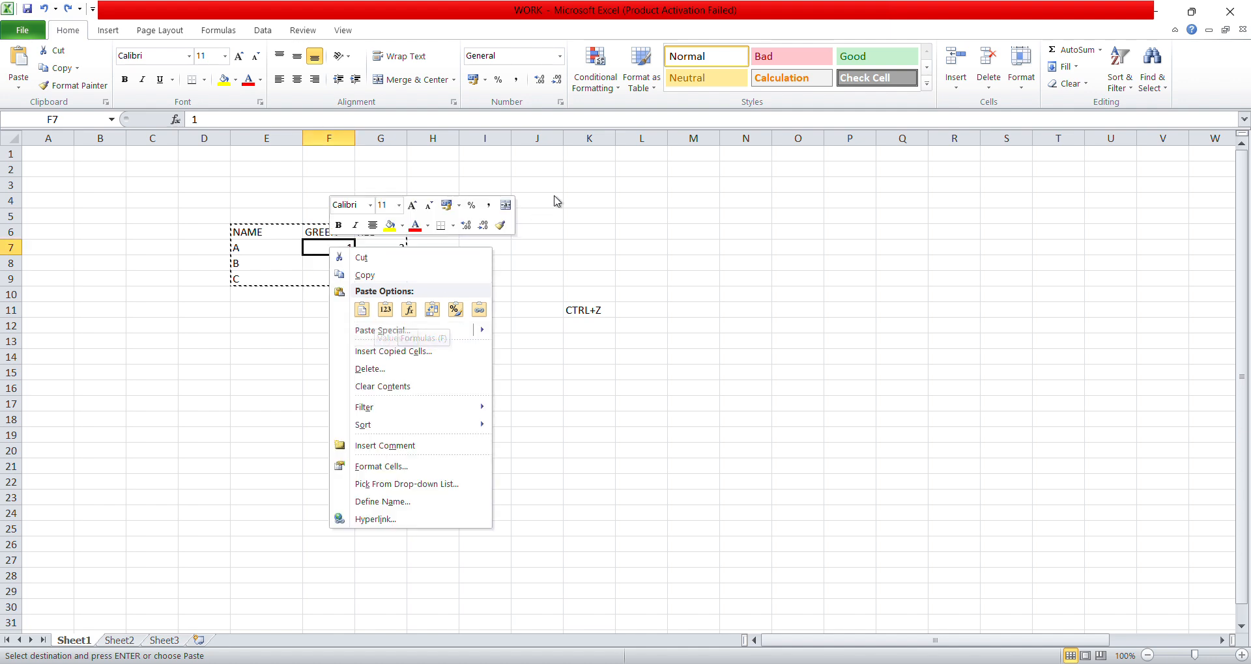
{"action": "mouse_move", "coordinate": [450, 330]}
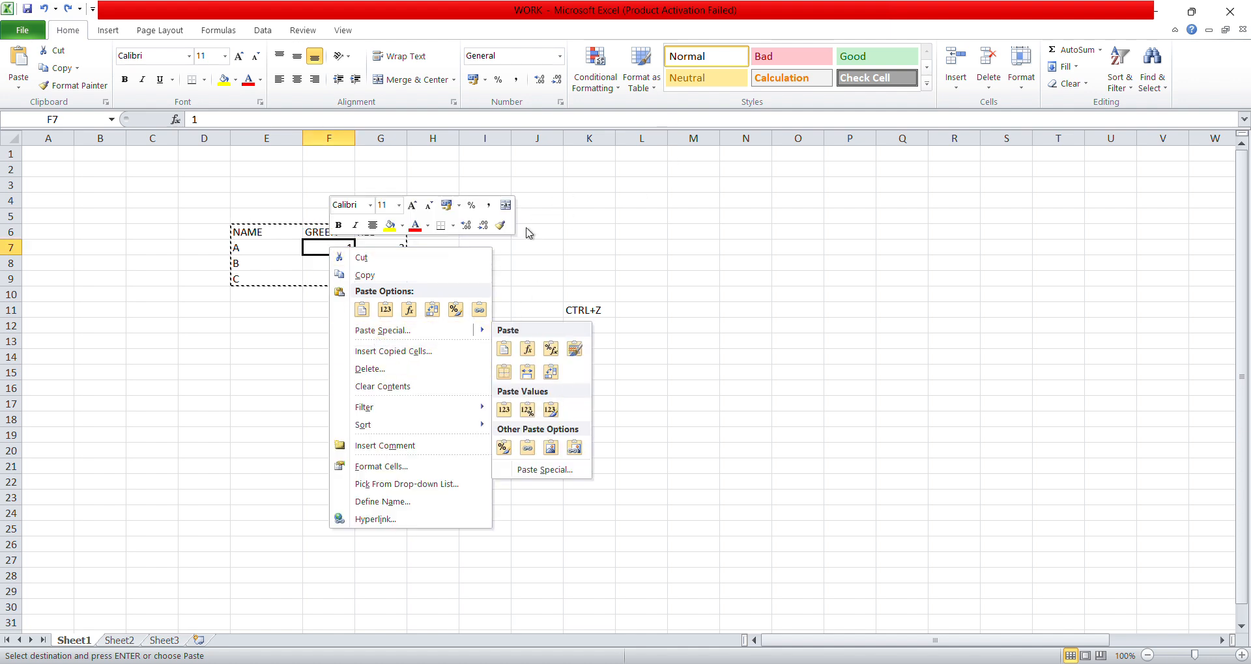
{"action": "key", "text": "Escape"}
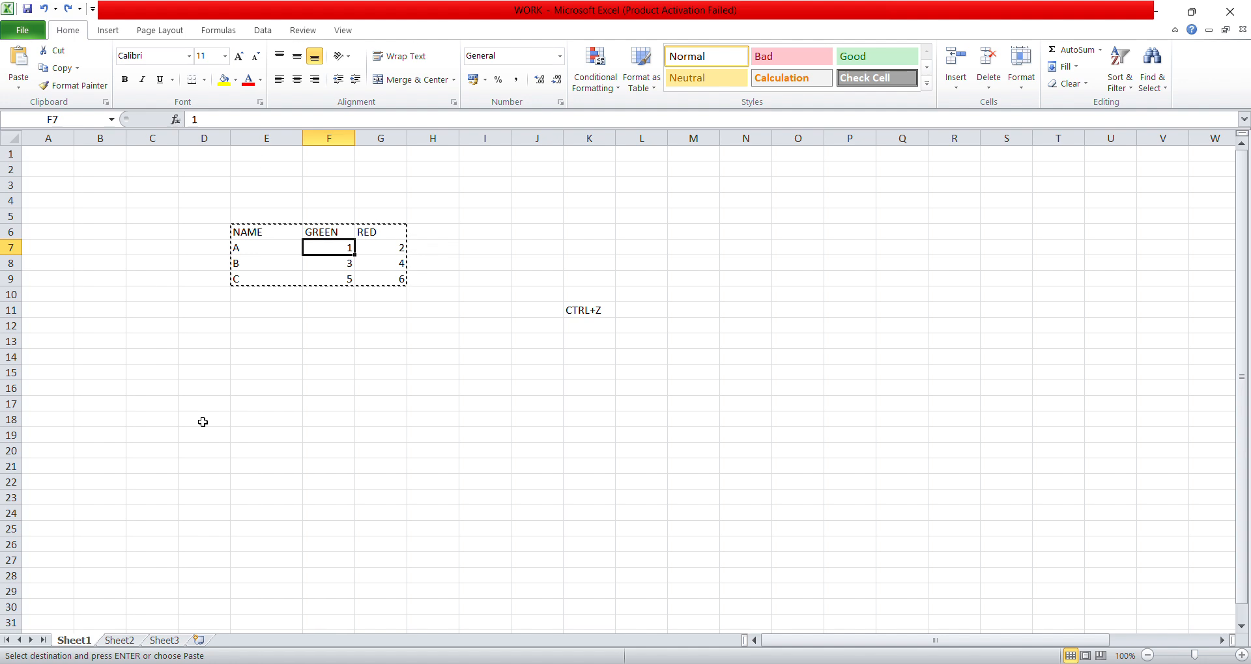
{"action": "left_click", "coordinate": [438, 224]}
{"action": "left_click", "coordinate": [264, 341]}
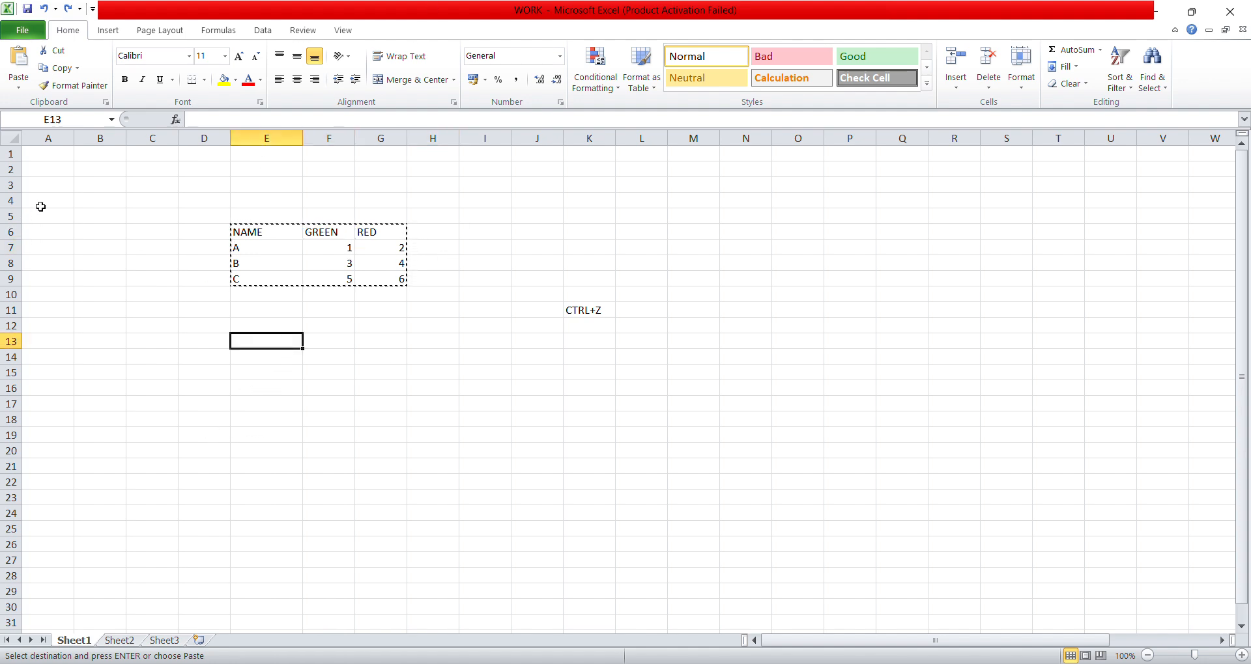
{"action": "left_click_drag", "start_coordinate": [246, 233], "coordinate": [399, 280]}
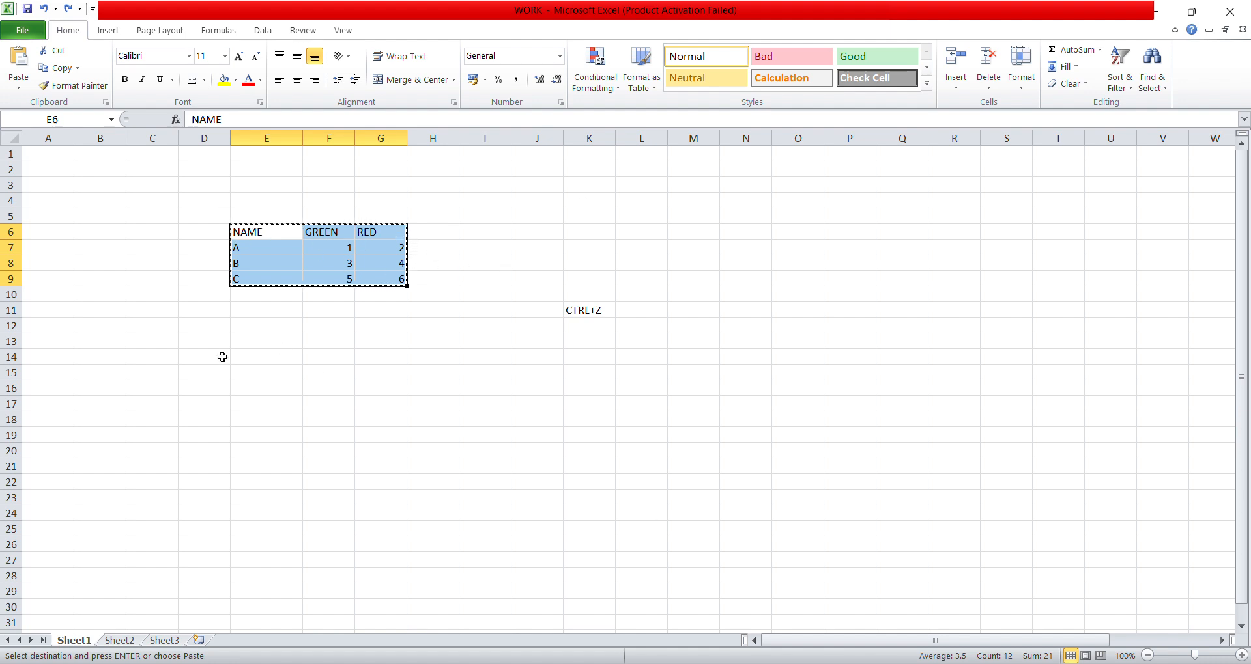
{"action": "left_click_drag", "start_coordinate": [52, 203], "coordinate": [201, 338]}
{"action": "left_click", "coordinate": [172, 316]}
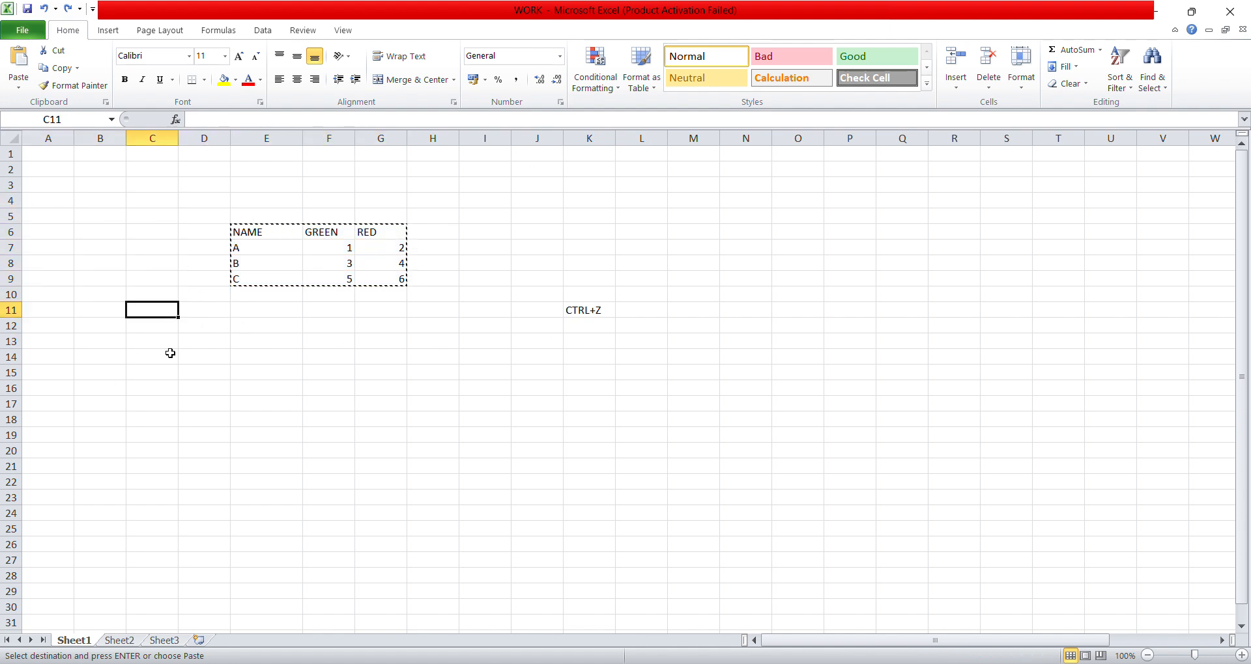
{"action": "left_click", "coordinate": [38, 158]}
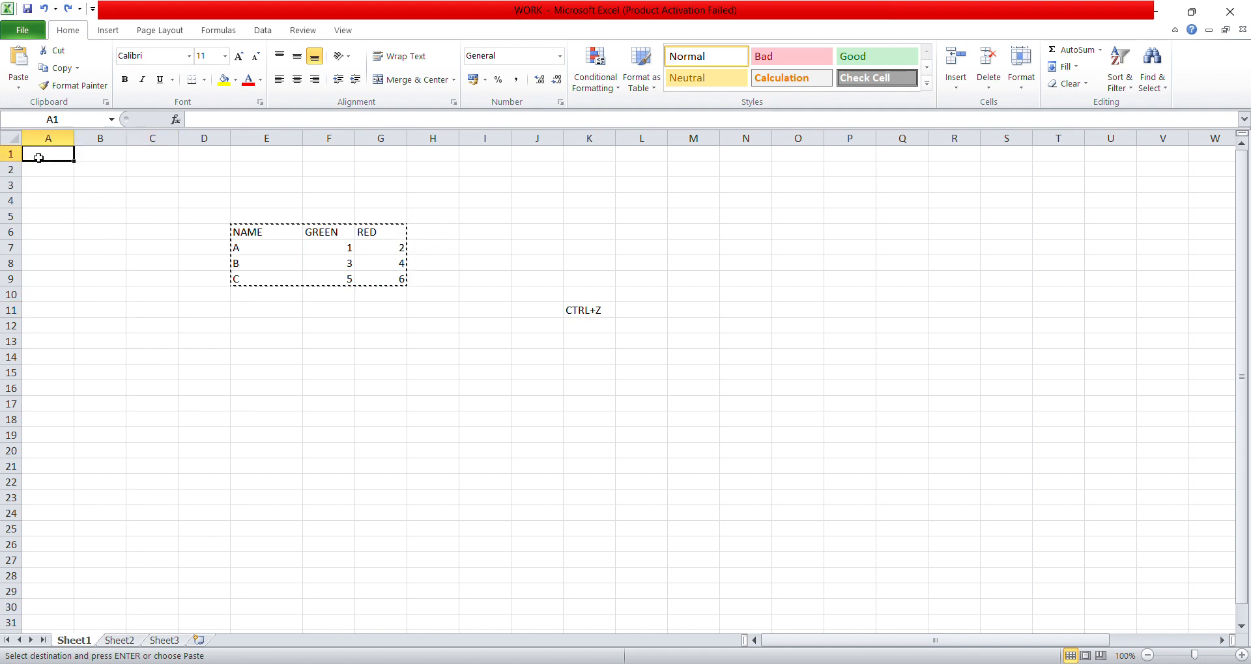
{"action": "left_click_drag", "start_coordinate": [38, 157], "coordinate": [184, 279]}
{"action": "left_click", "coordinate": [191, 170]}
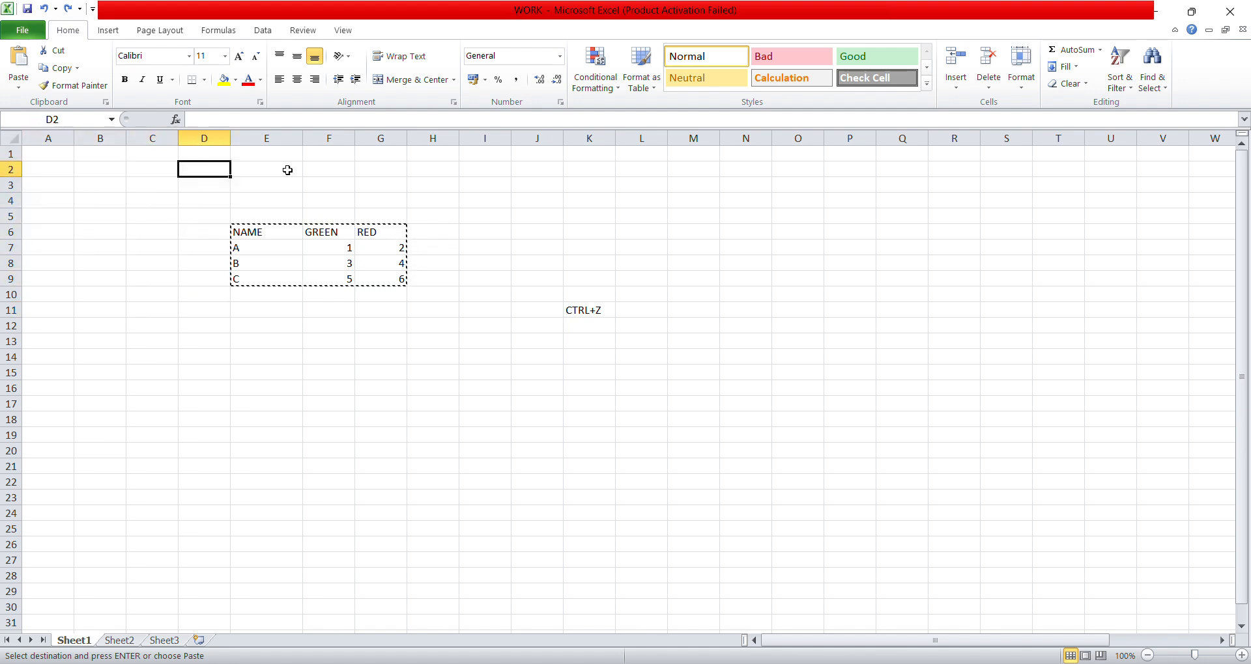
{"action": "left_click", "coordinate": [351, 169]}
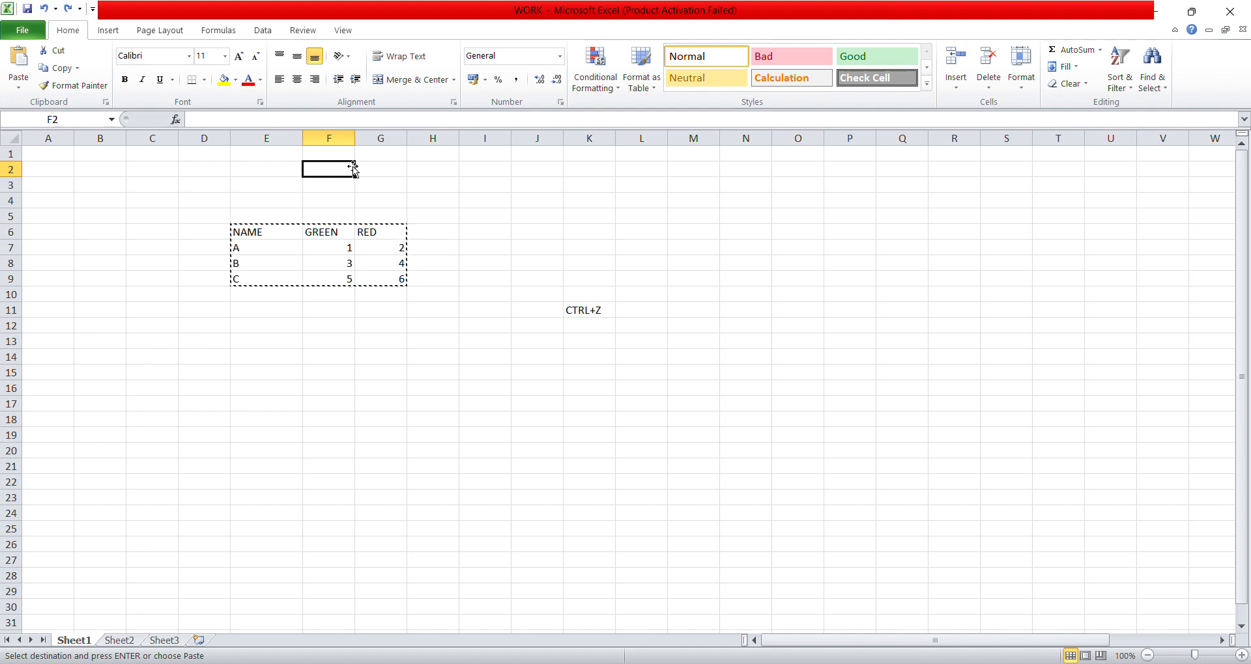
{"action": "left_click", "coordinate": [321, 253]}
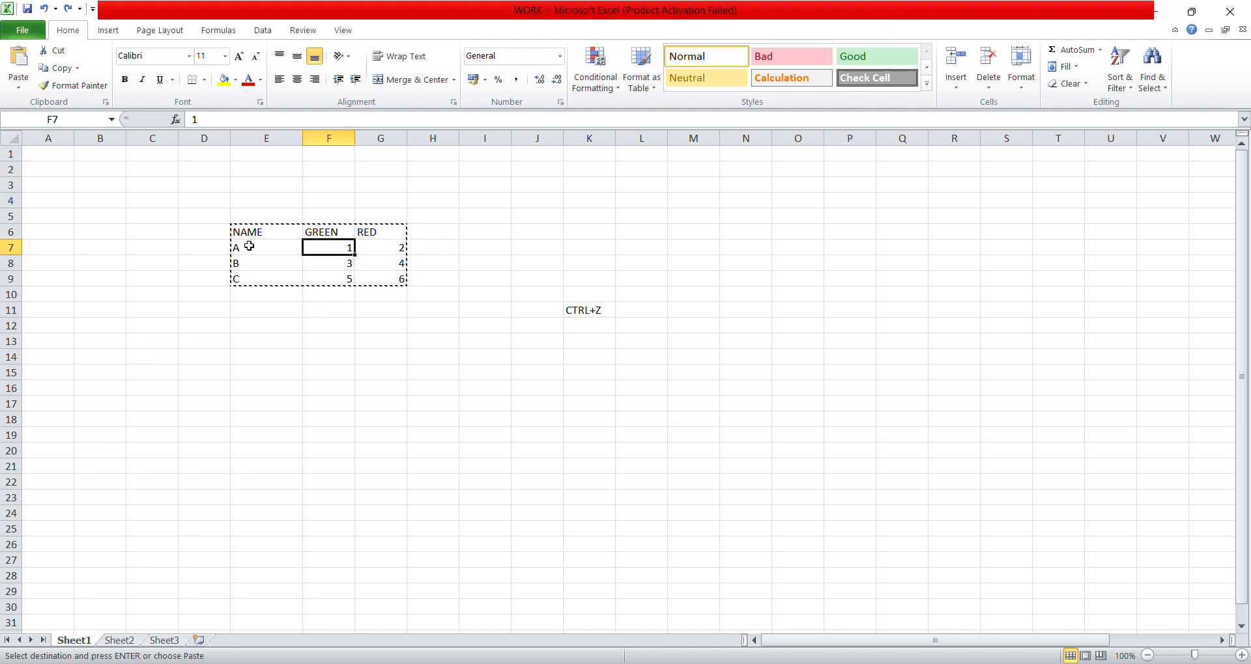
{"action": "left_click_drag", "start_coordinate": [249, 233], "coordinate": [357, 277]}
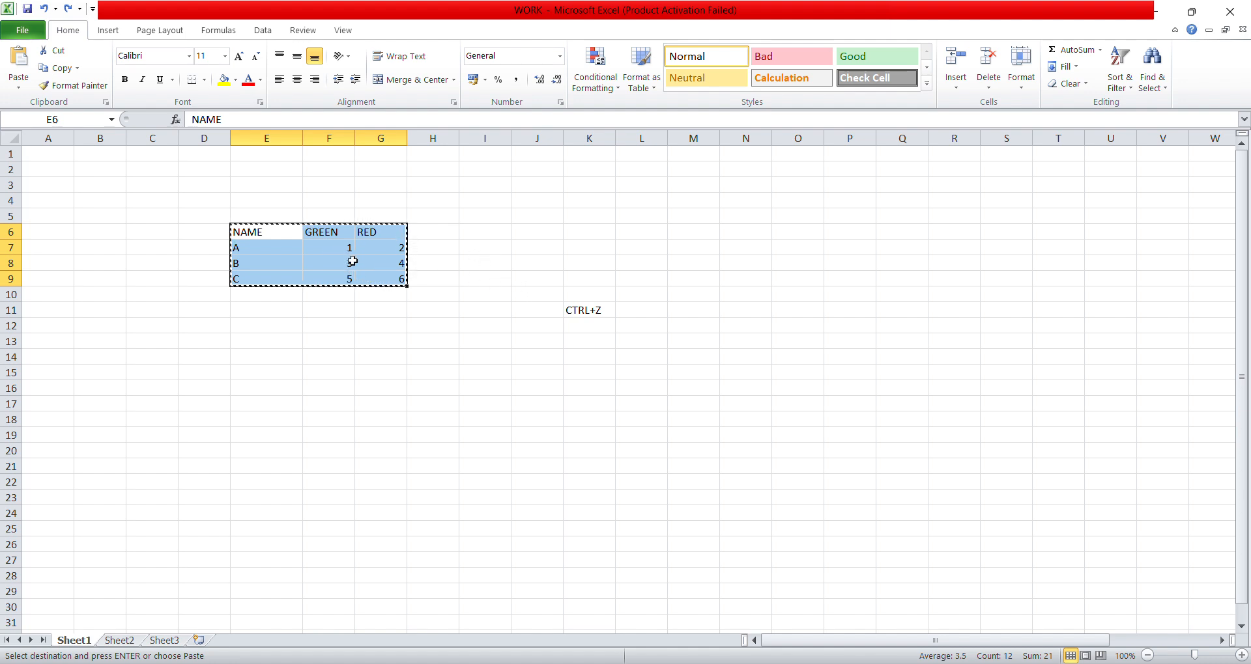
- Enter the shortcut note CTRL+X in cell I6 with the label CUT in J6
{"action": "left_click", "coordinate": [470, 238]}
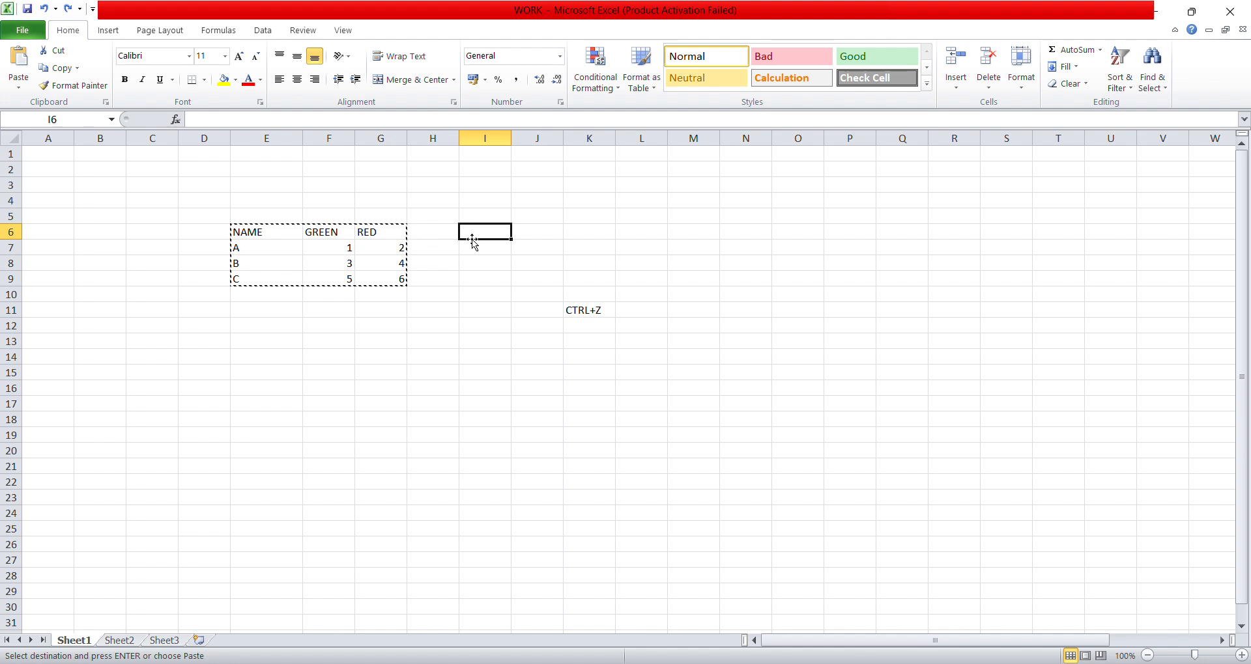
{"action": "type", "text": "CTRL+X"}
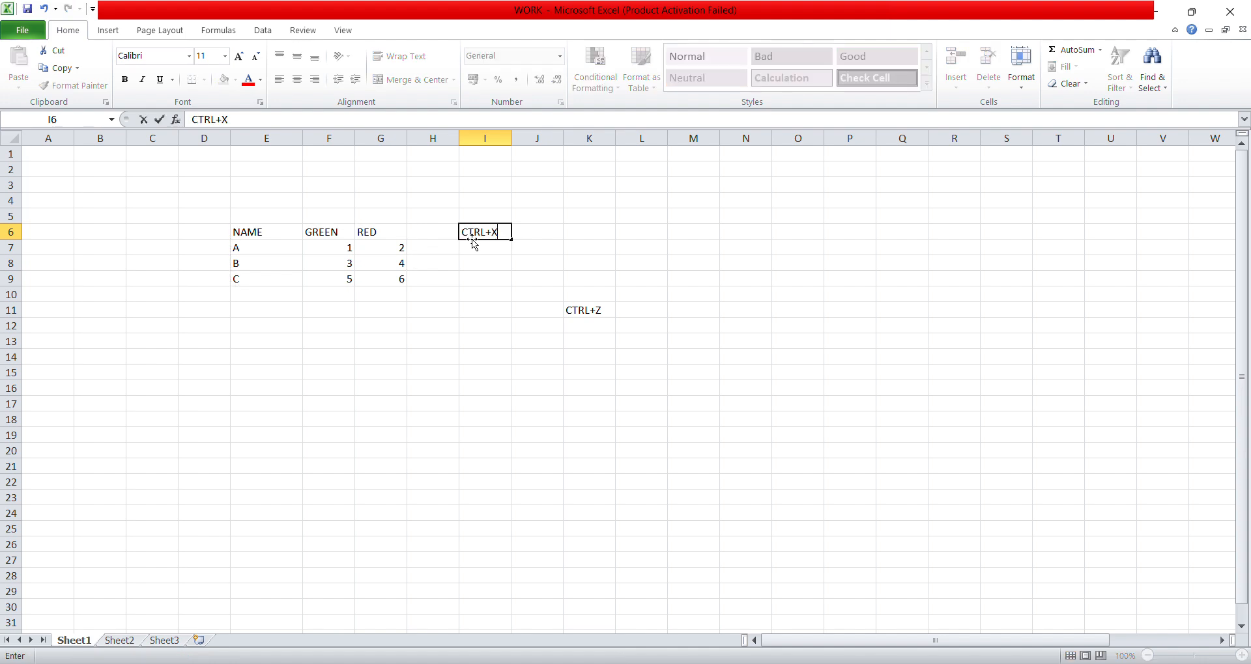
{"action": "key", "text": "Tab"}
{"action": "type", "text": "CU"}
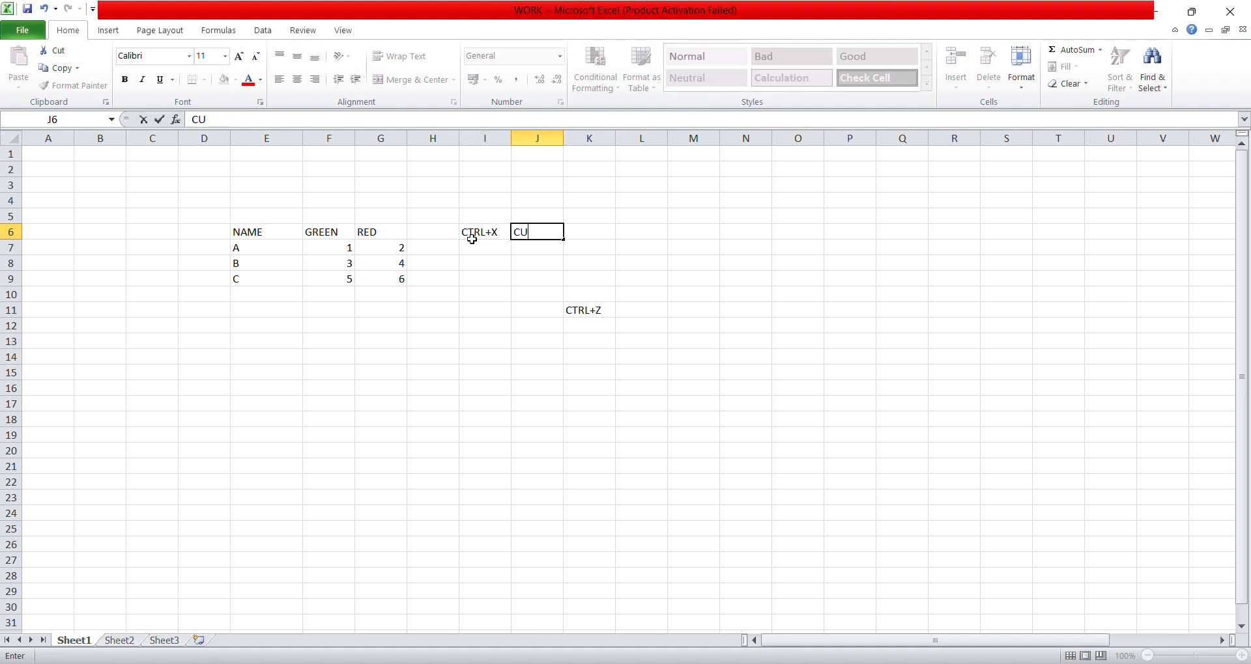
{"action": "key", "text": "Return"}
{"action": "key", "text": "Return"}
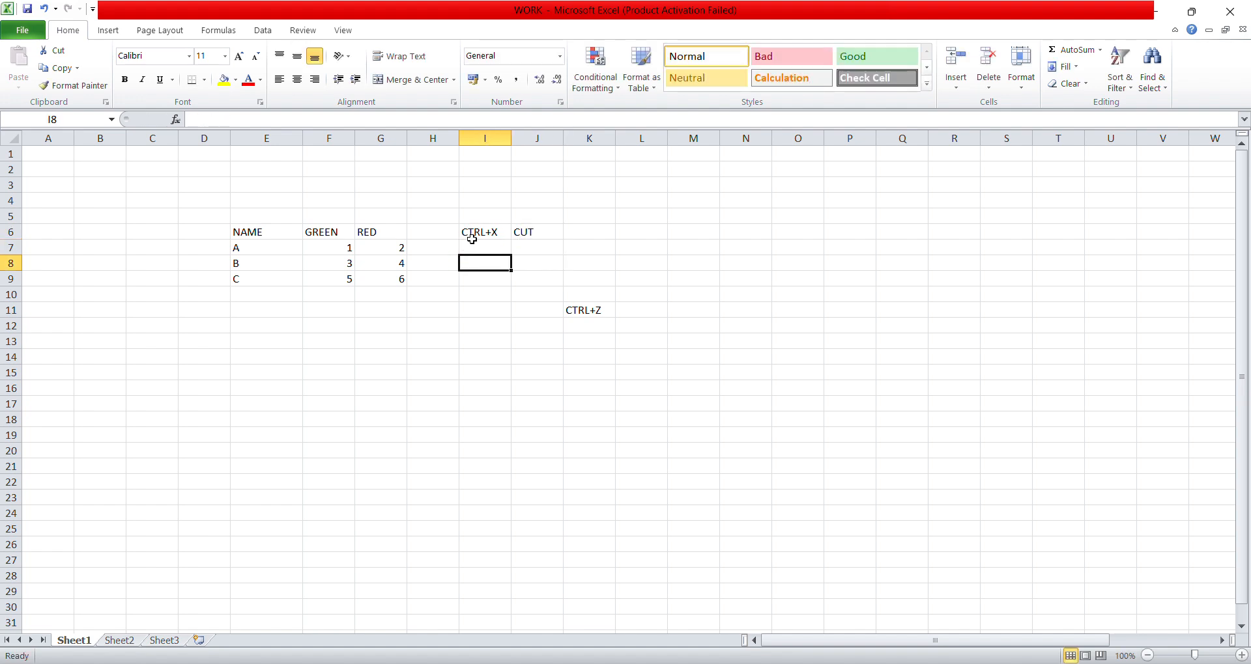
- Enter the shortcut note CTRL + V in cell I7 with the label PASTE in J7
{"action": "left_click", "coordinate": [472, 240]}
{"action": "type", "text": "CTRL"}
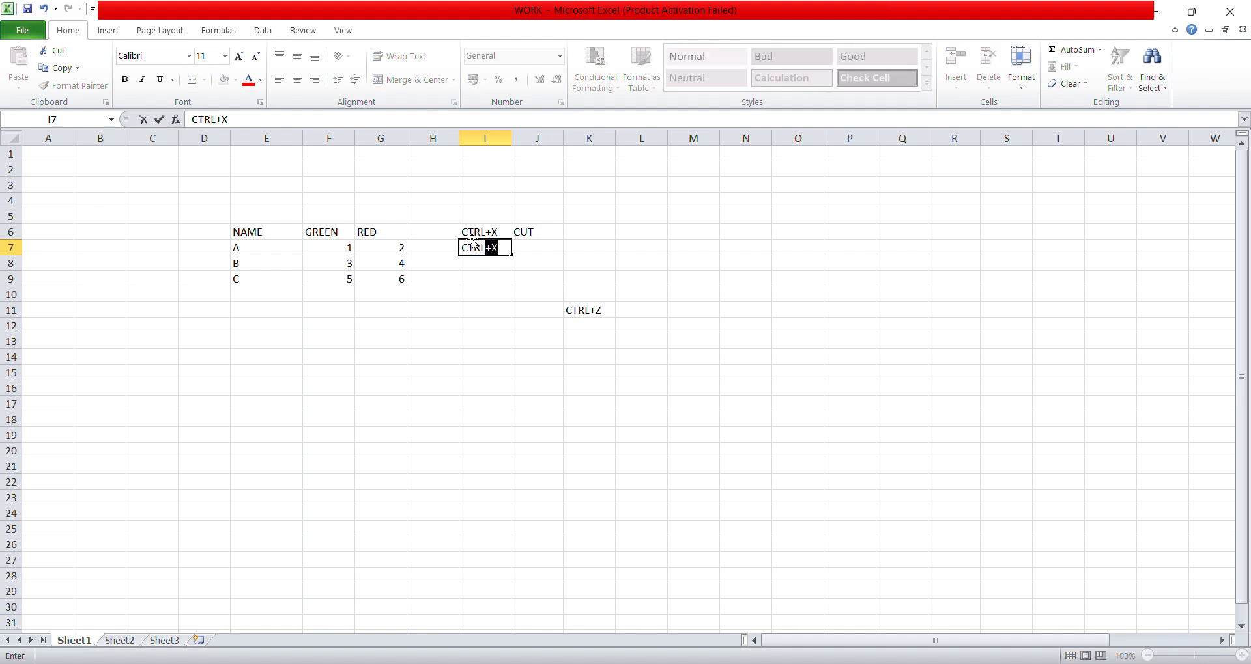
{"action": "key", "text": "BackSpace"}
{"action": "type", "text": "+ V"}
{"action": "key", "text": "Tab"}
{"action": "type", "text": "PASTER"}
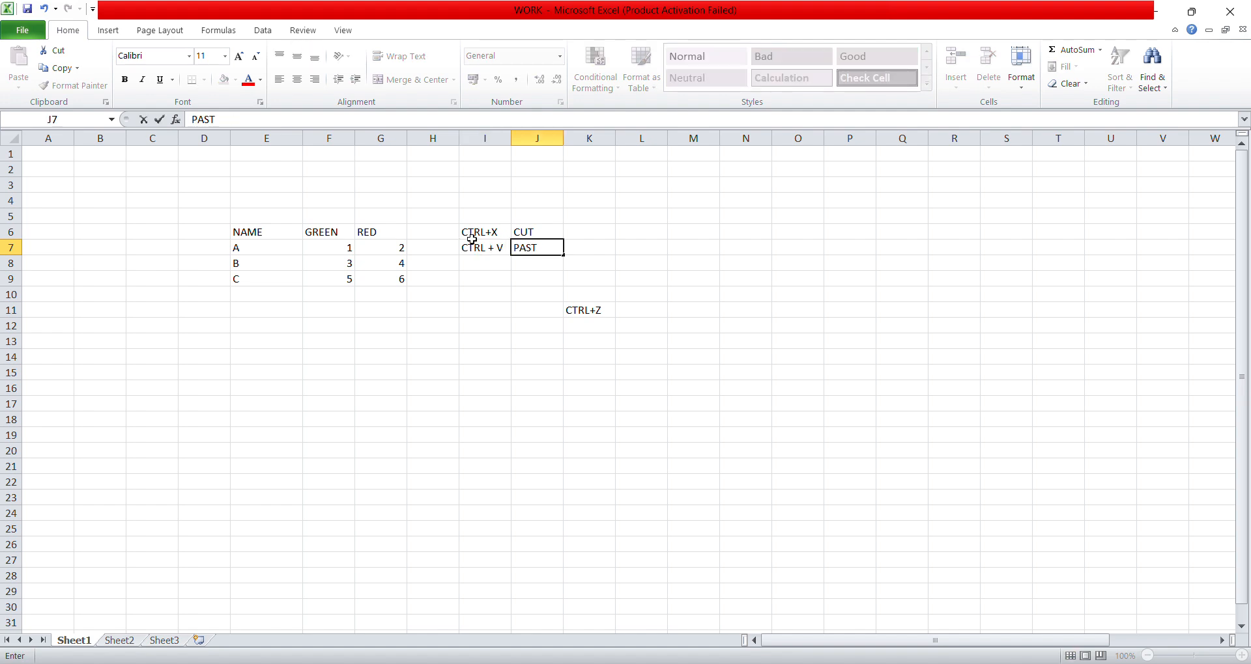
{"action": "key", "text": "Return"}
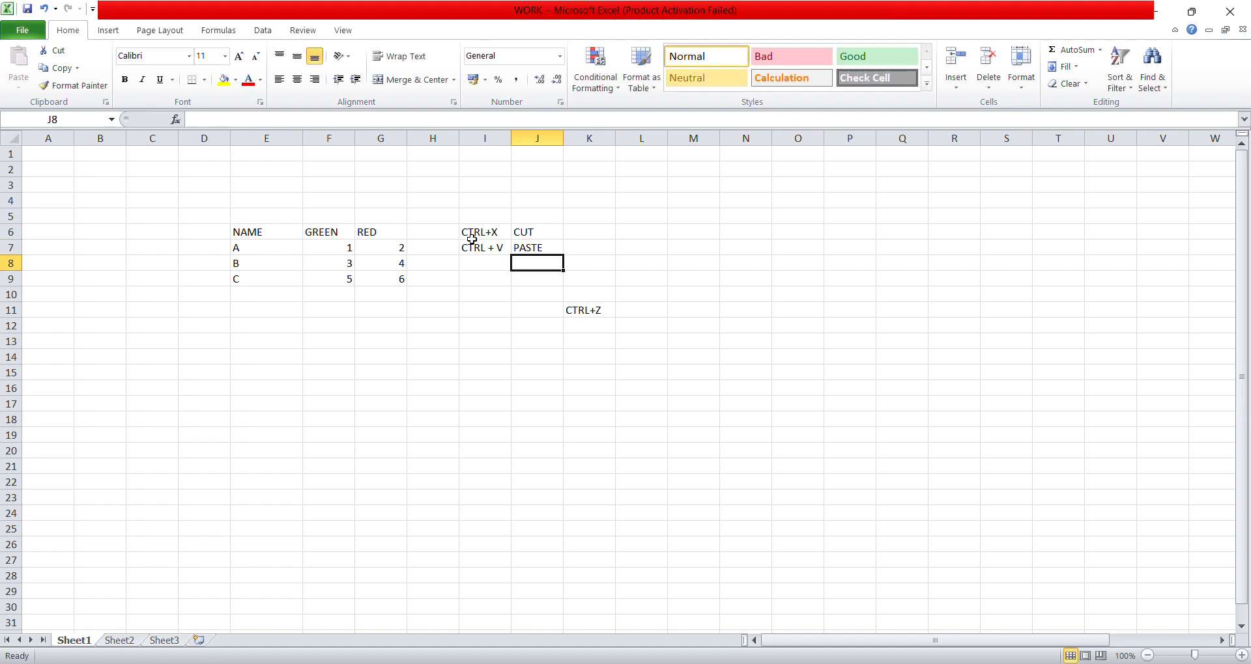
- Enter the shortcut note CTRL + C in cell I8 with the label COPYING in J8
{"action": "key", "text": "Left"}
{"action": "type", "text": "CTR"}
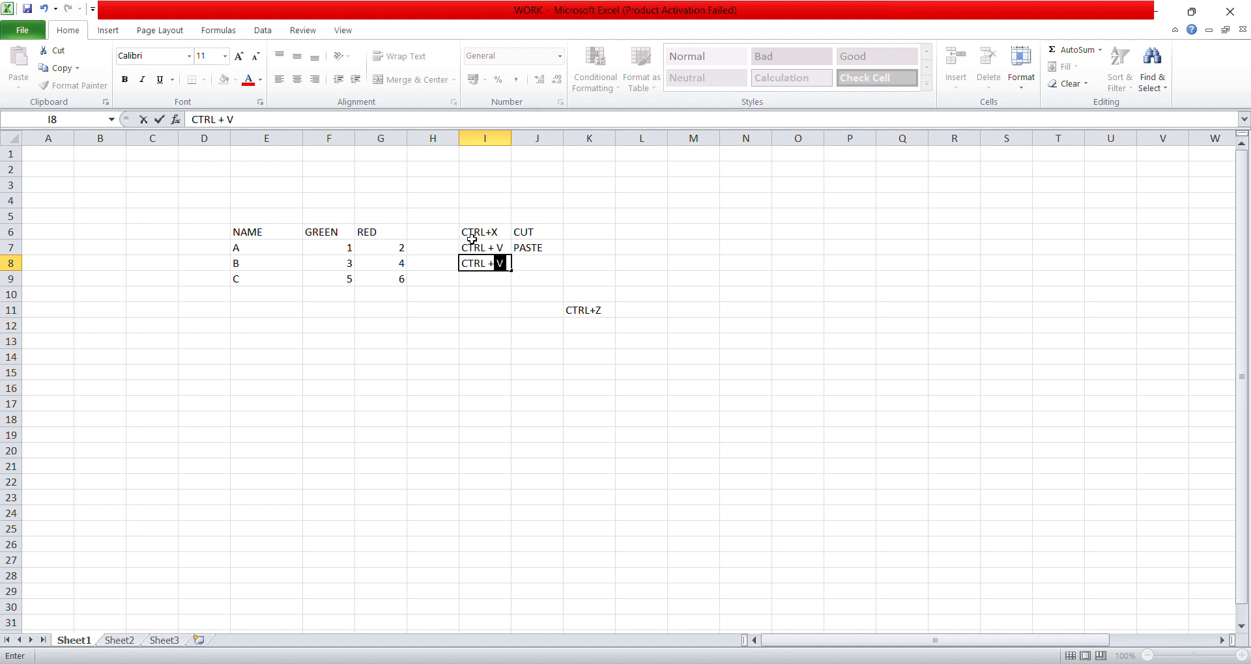
{"action": "type", "text": "L + C"}
{"action": "key", "text": "Tab"}
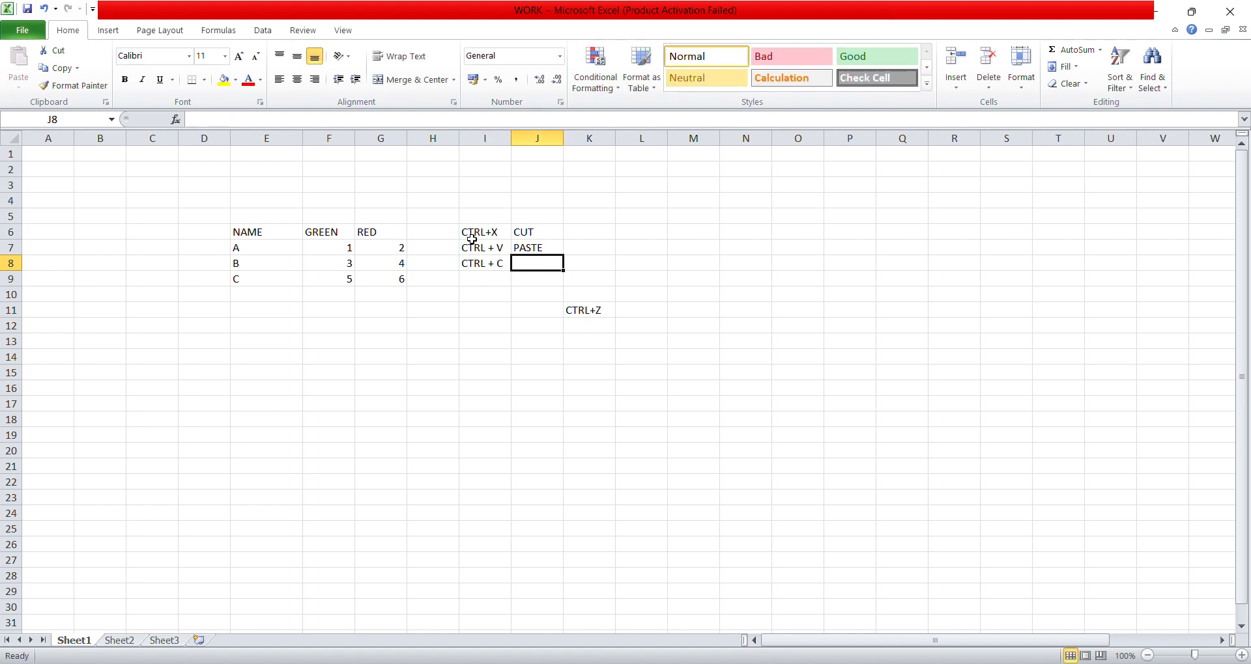
{"action": "type", "text": "COPYING"}
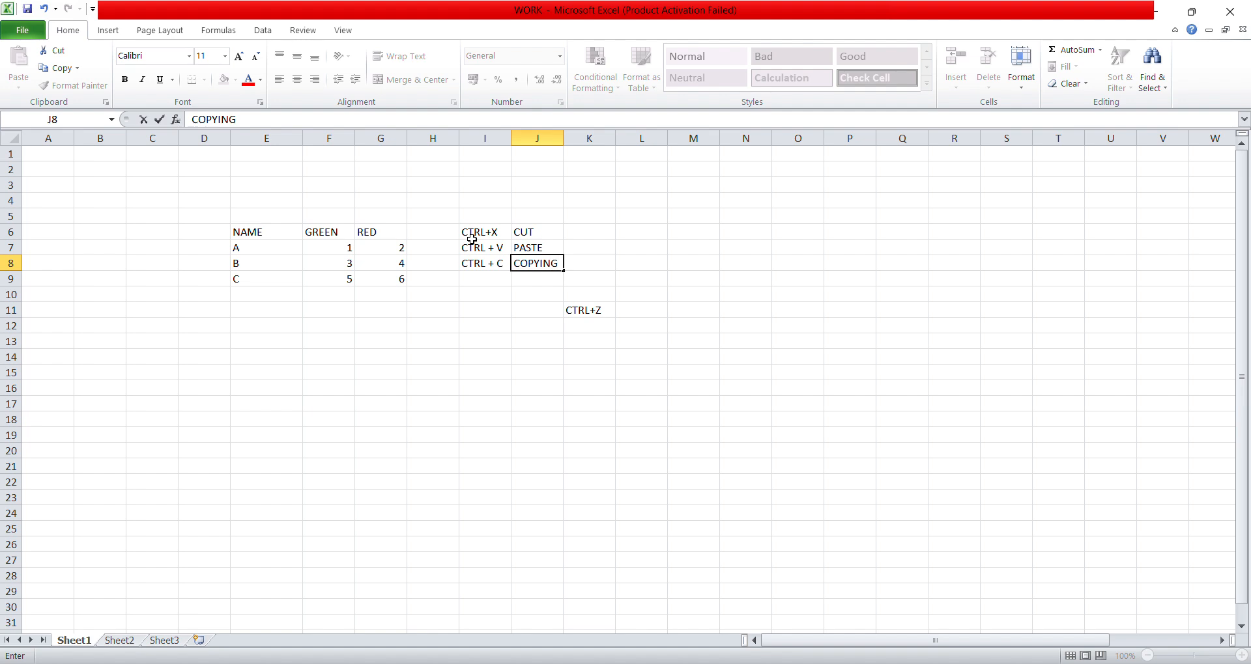
{"action": "key", "text": "Up"}
{"action": "key", "text": "Right"}
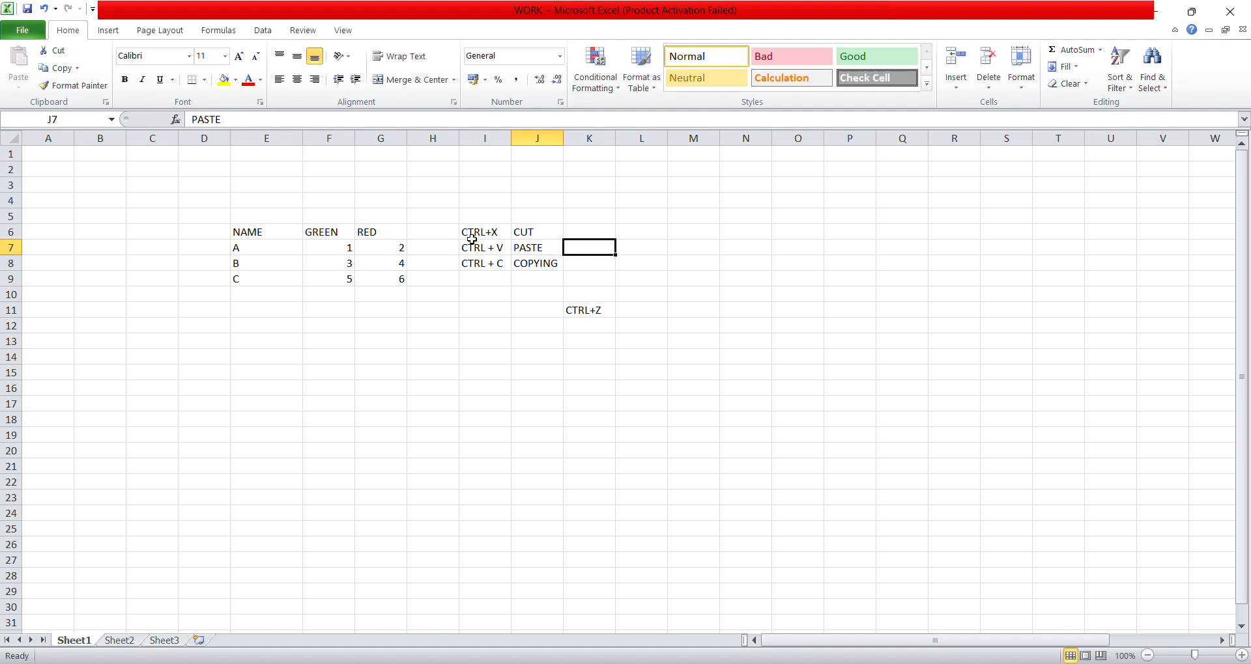
{"action": "type", "text": "DATA"}
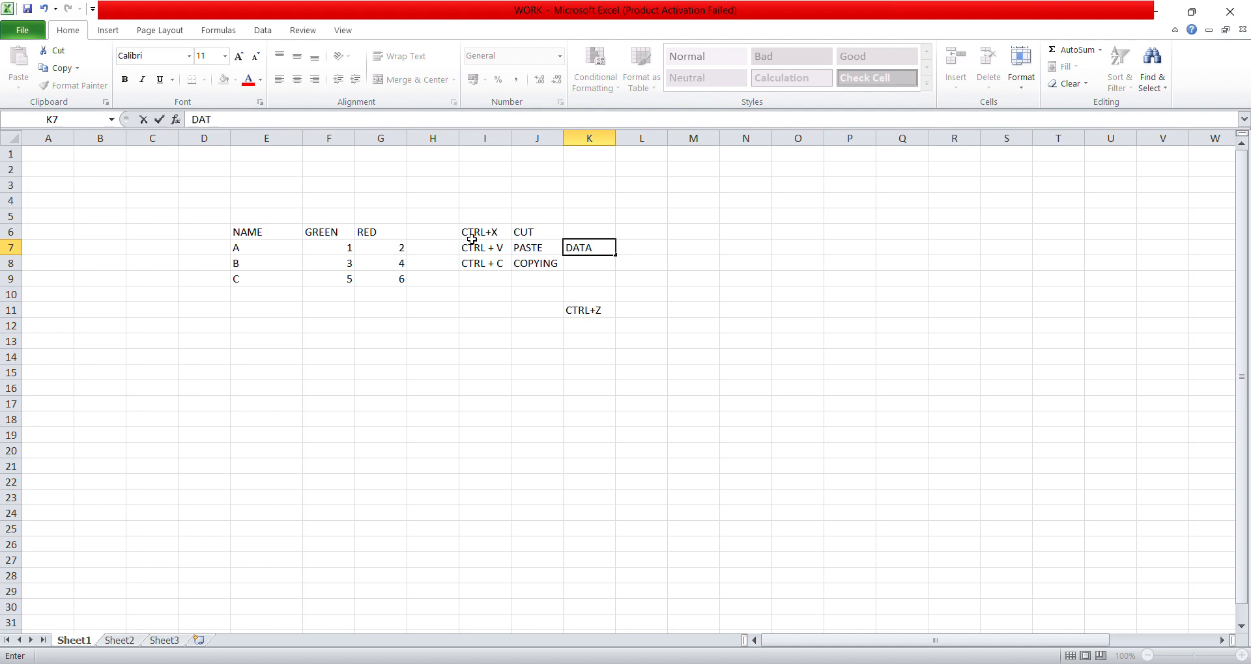
{"action": "key", "text": "Return"}
{"action": "key", "text": "Up"}
{"action": "key", "text": "Up"}
{"action": "key", "text": "shift+Down"}
{"action": "key", "text": "shift+Down"}
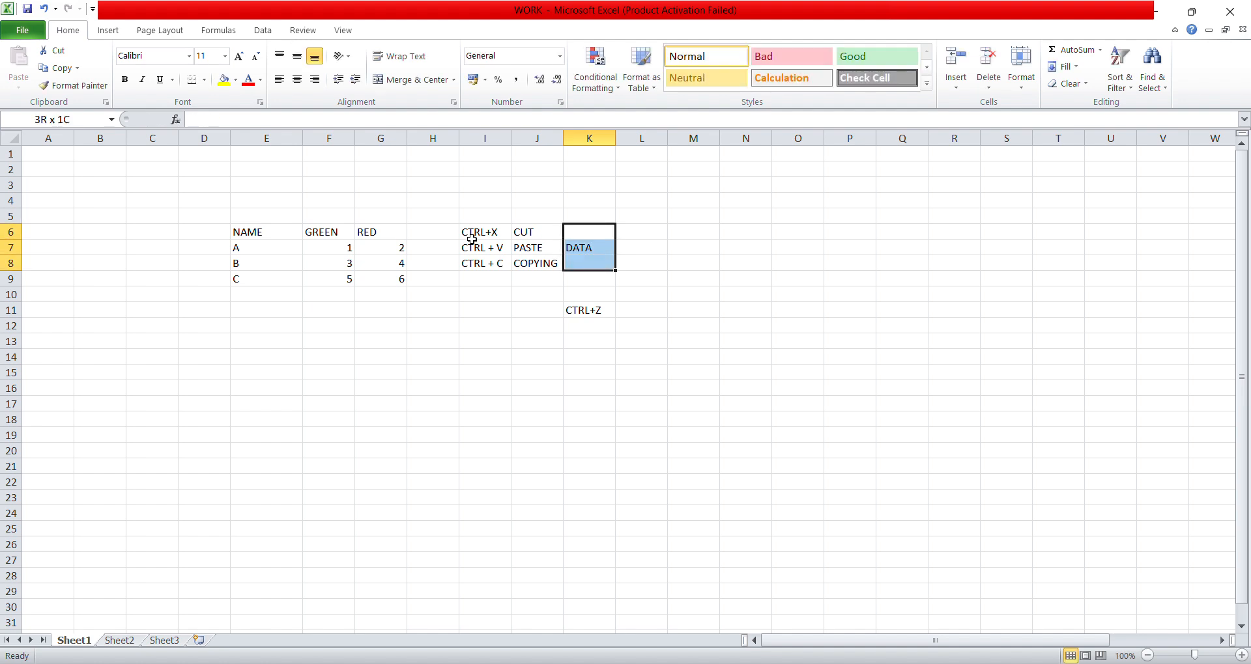
{"action": "key", "text": "Delete"}
- Enter DATA in cell K6 and fill it down through K8
{"action": "left_click", "coordinate": [594, 235]}
{"action": "type", "text": "S"}
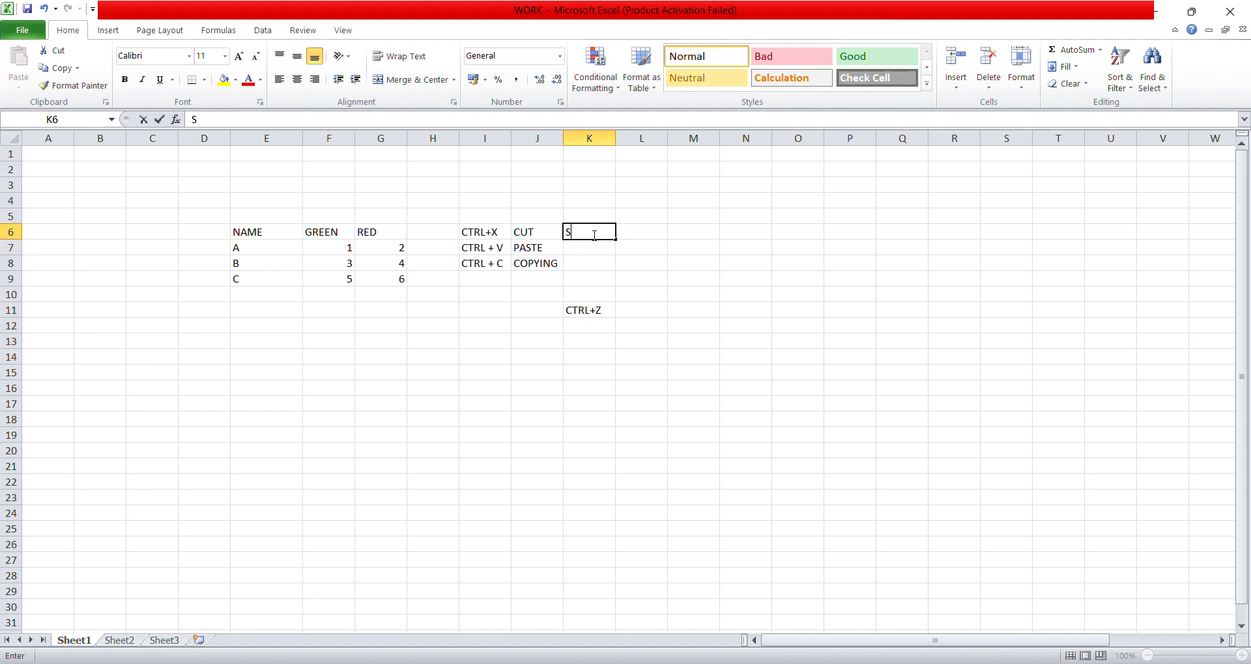
{"action": "type", "text": "A"}
{"action": "type", "text": "DATA"}
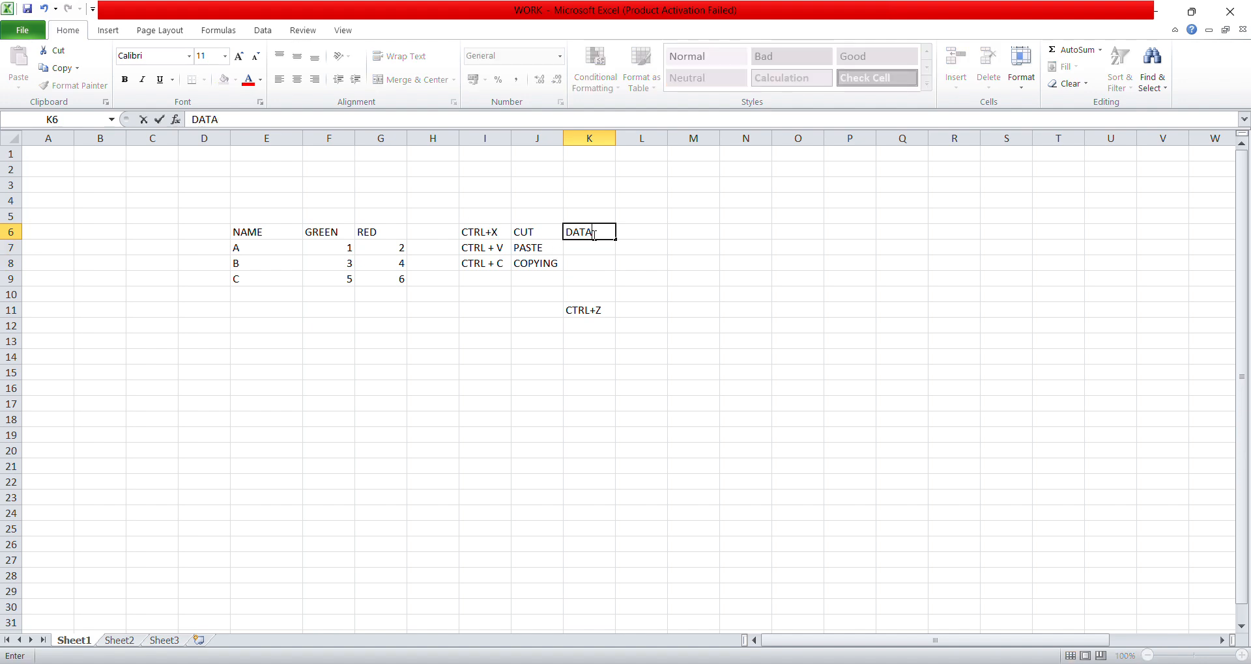
{"action": "key", "text": "shift+Down"}
{"action": "key", "text": "shift+Down"}
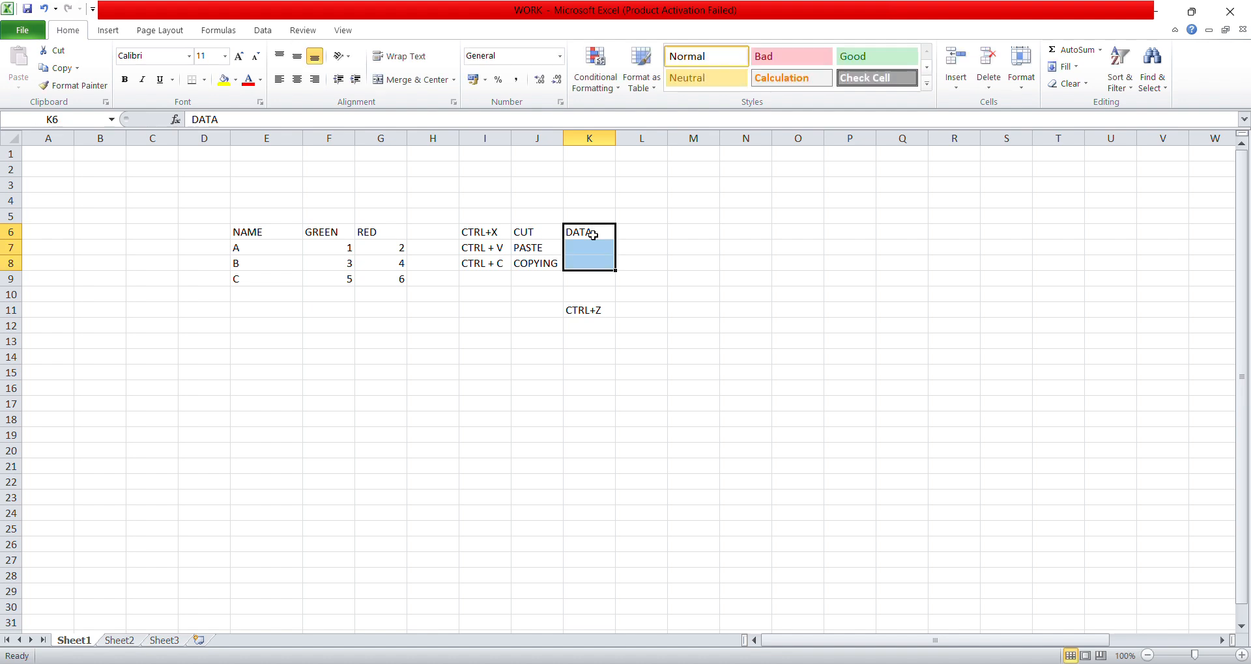
{"action": "key", "text": "ctrl+d"}
{"action": "left_click", "coordinate": [590, 235]}
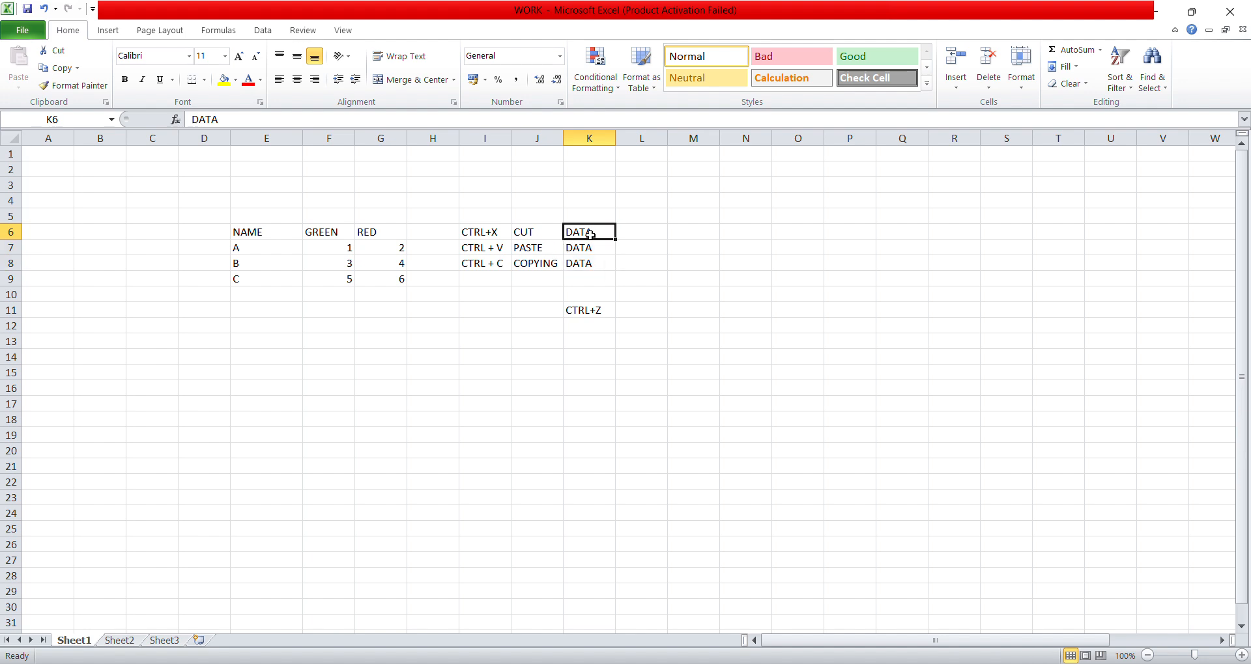
{"action": "left_click_drag", "start_coordinate": [584, 234], "coordinate": [618, 270]}
{"action": "left_click", "coordinate": [590, 233]}
{"action": "left_click", "coordinate": [598, 236]}
- Enter the shortcut note CTRL+D in cell I9 with the label DUPLICATE DATA in J9
{"action": "left_click", "coordinate": [480, 277]}
{"action": "type", "text": "CTRL"}
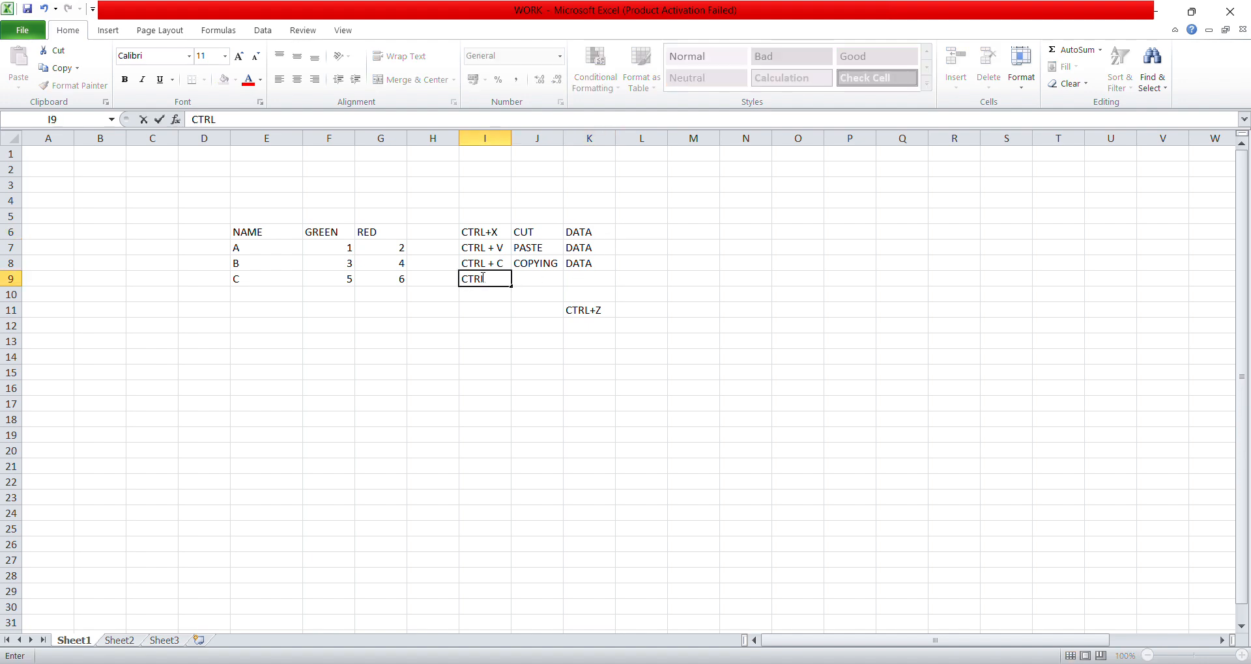
{"action": "type", "text": "+X"}
{"action": "key", "text": "Tab"}
{"action": "type", "text": "TO"}
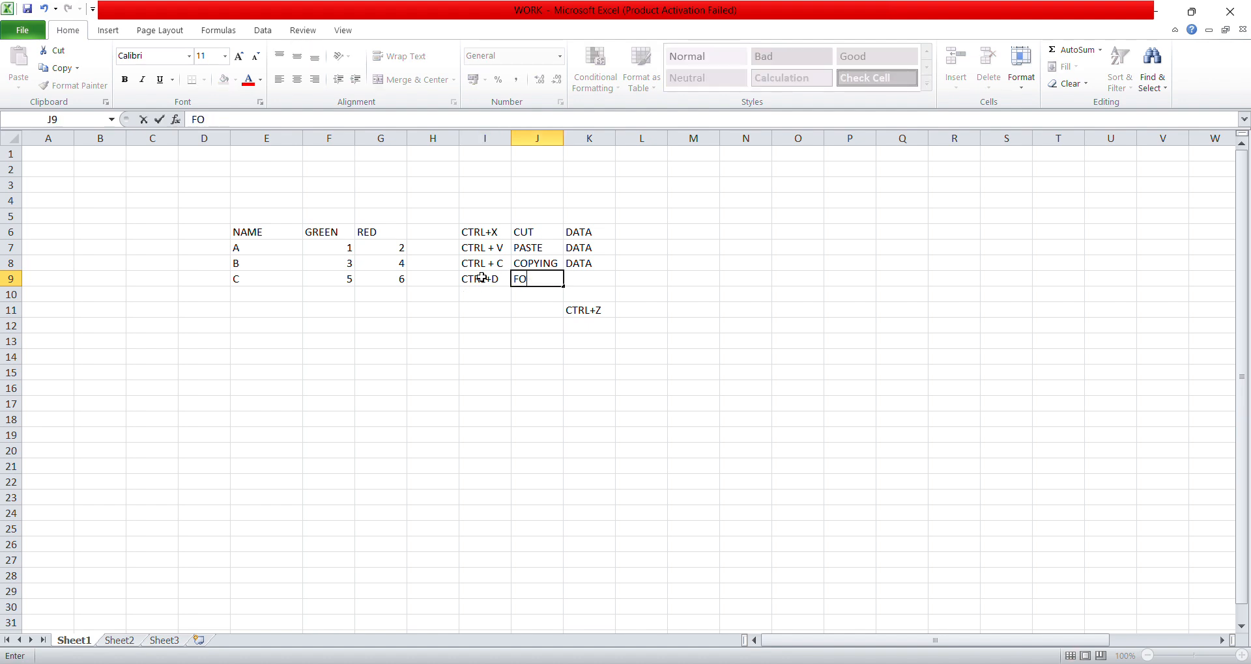
{"action": "key", "text": "BackSpace"}
{"action": "key", "text": "BackSpace"}
{"action": "type", "text": "DUPOLICA"}
{"action": "key", "text": "BackSpace"}
{"action": "key", "text": "BackSpace"}
{"action": "key", "text": "BackSpace"}
{"action": "key", "text": "BackSpace"}
{"action": "type", "text": "K"}
{"action": "type", "text": "ICATE"}
{"action": "type", "text": " DATA"}
{"action": "left_click", "coordinate": [481, 292]}
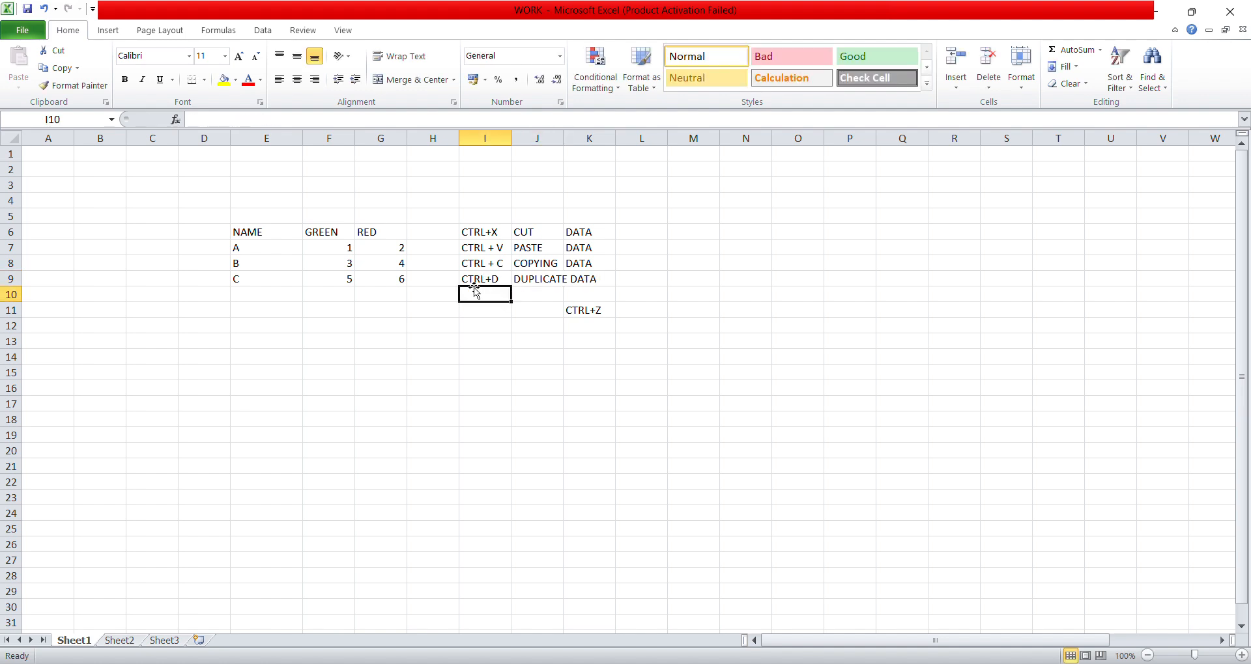
- Delete the table cells E6:G9 with the Shift cells left option, and undo the deletion
{"action": "left_click_drag", "start_coordinate": [251, 237], "coordinate": [382, 274]}
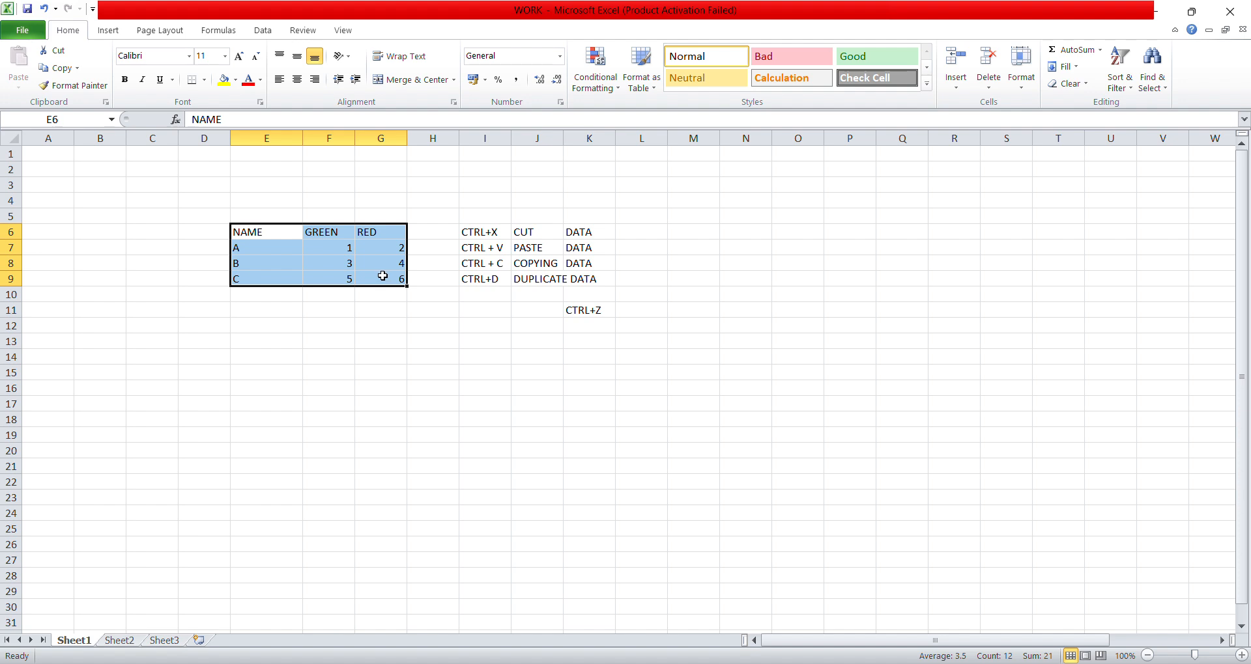
{"action": "right_click", "coordinate": [384, 280]}
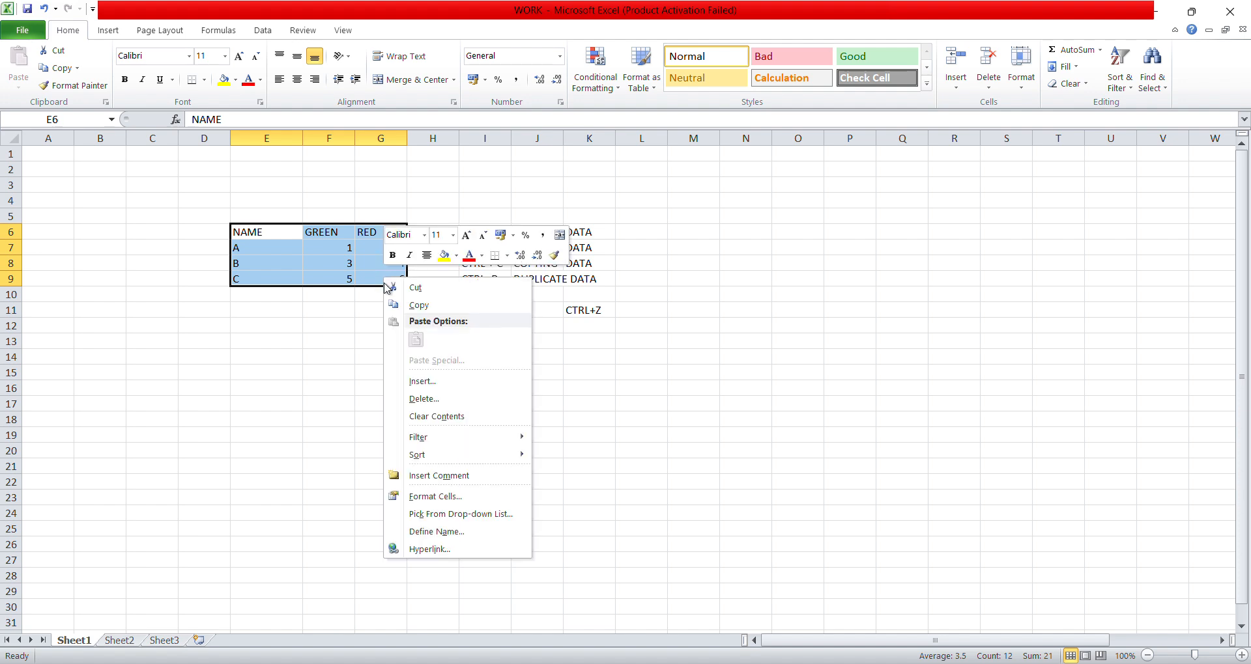
{"action": "left_click", "coordinate": [427, 399]}
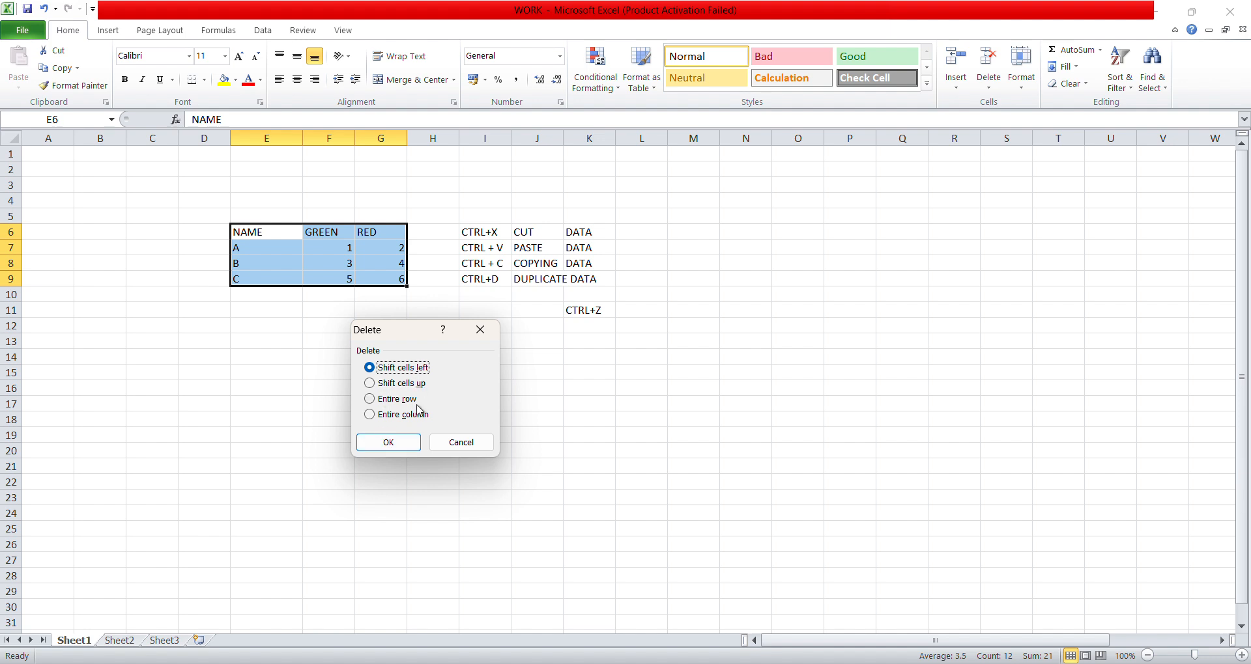
{"action": "left_click", "coordinate": [371, 384]}
{"action": "left_click", "coordinate": [370, 399]}
{"action": "left_click", "coordinate": [369, 415]}
{"action": "left_click", "coordinate": [370, 369]}
{"action": "left_click", "coordinate": [397, 444]}
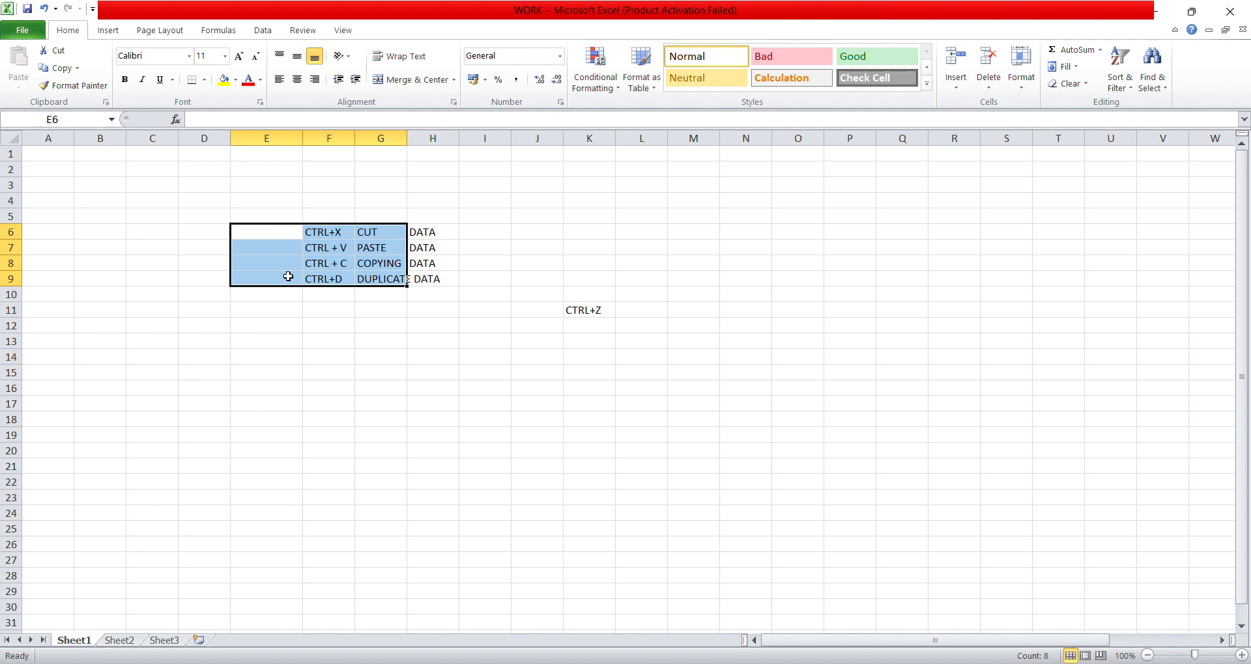
{"action": "key", "text": "ctrl+z"}
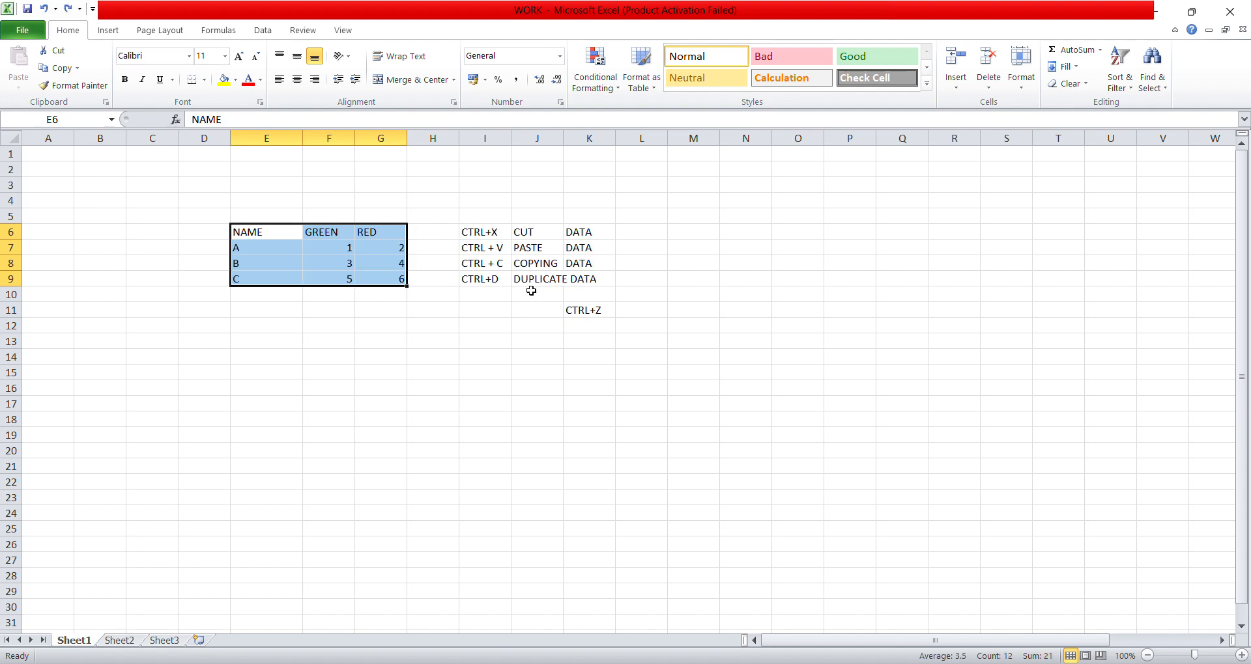
- Enter the shortcut note CTRL+Z in cell I10 with the description GO BACK TO PREVIOUS STEP in J10
{"action": "left_click", "coordinate": [477, 294]}
{"action": "type", "text": "CTRL+Z"}
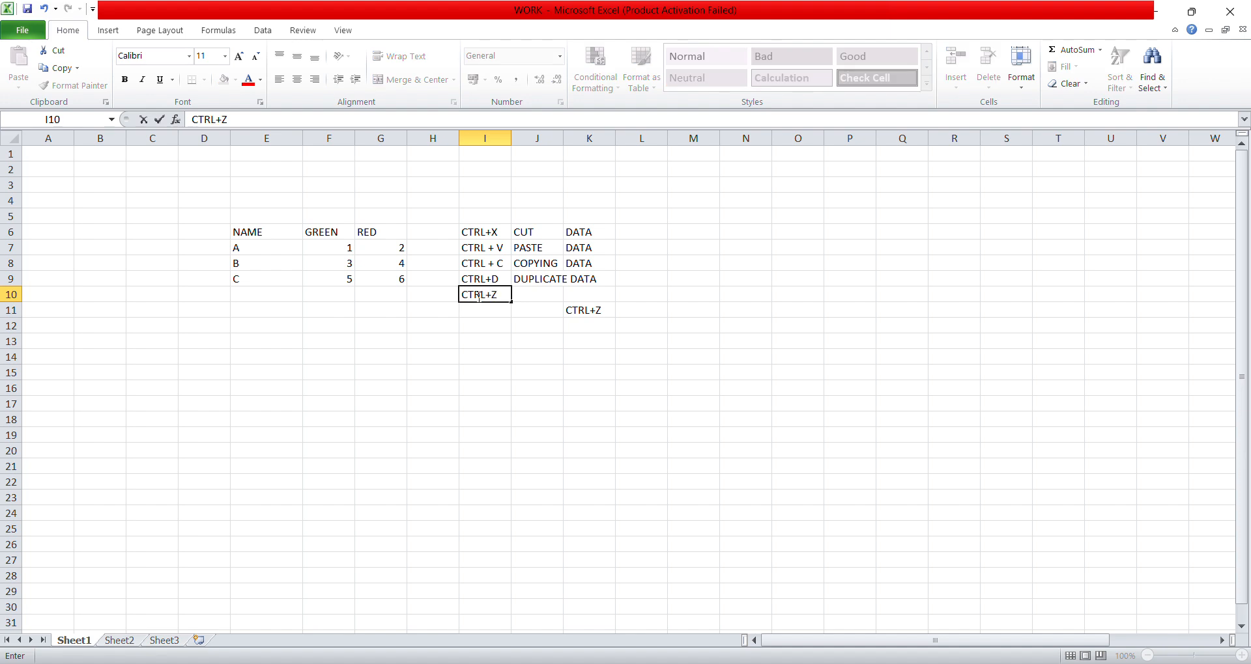
{"action": "key", "text": "Tab"}
{"action": "type", "text": "GO BA"}
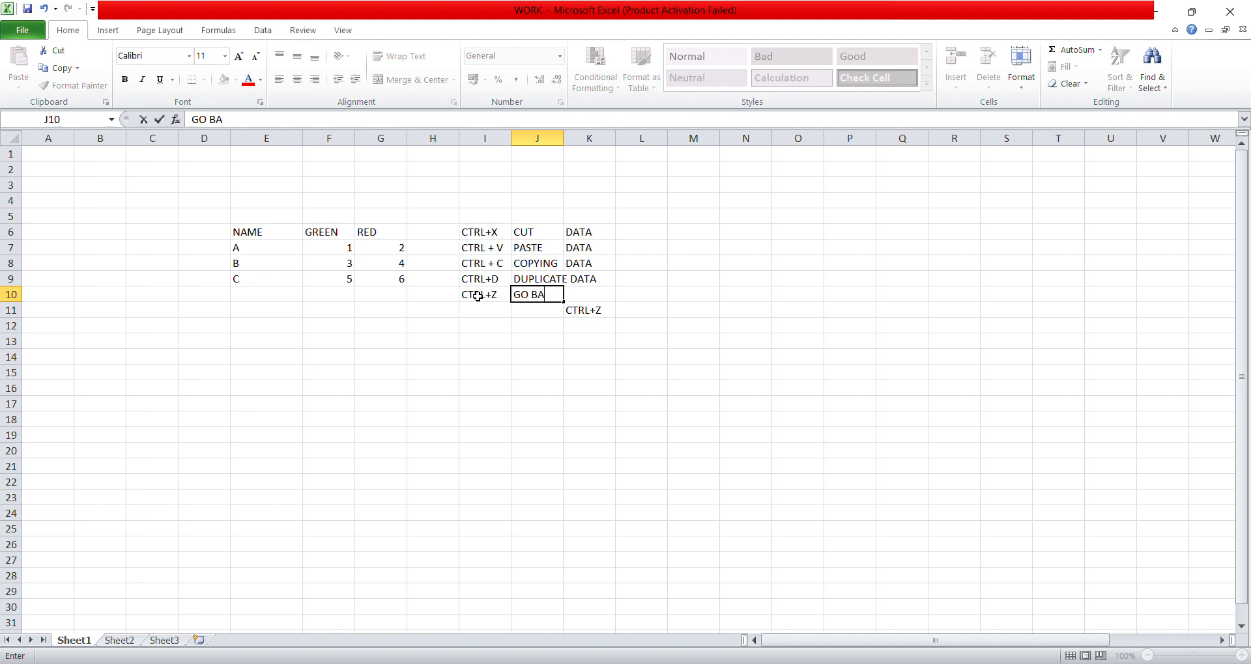
{"action": "type", "text": "CK TO PER"}
{"action": "type", "text": "VIOUS STEP"}
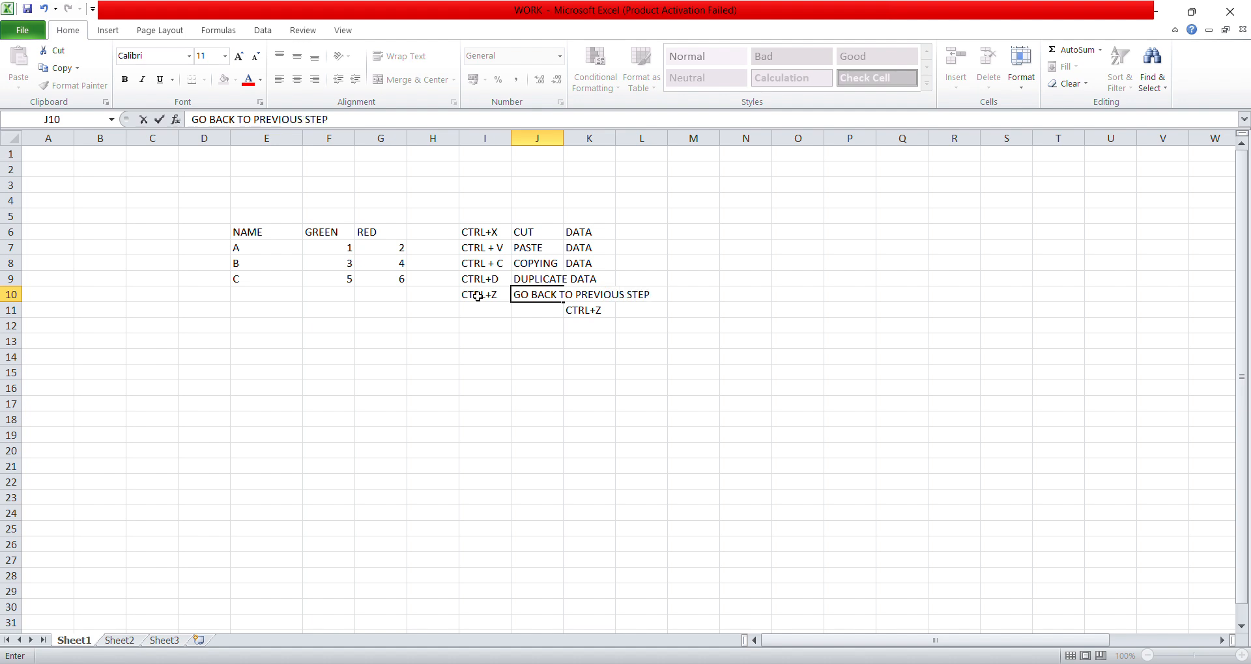
{"action": "key", "text": "Return"}
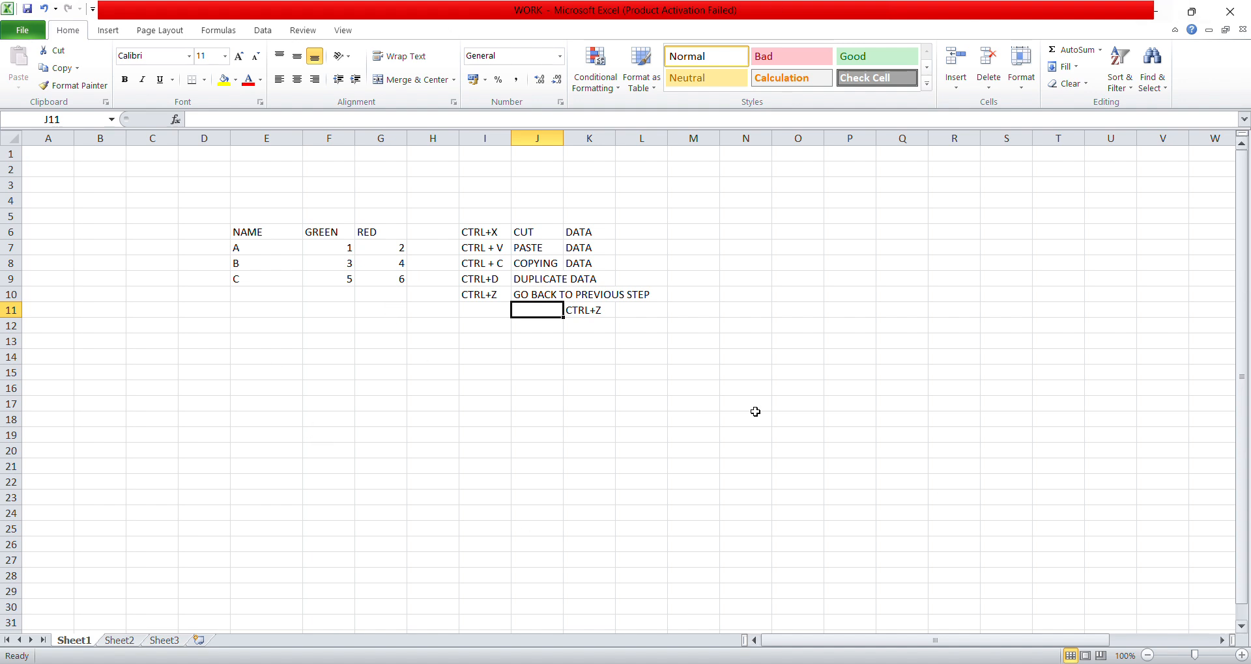
{"action": "left_click", "coordinate": [527, 233]}
{"action": "left_click", "coordinate": [534, 252]}
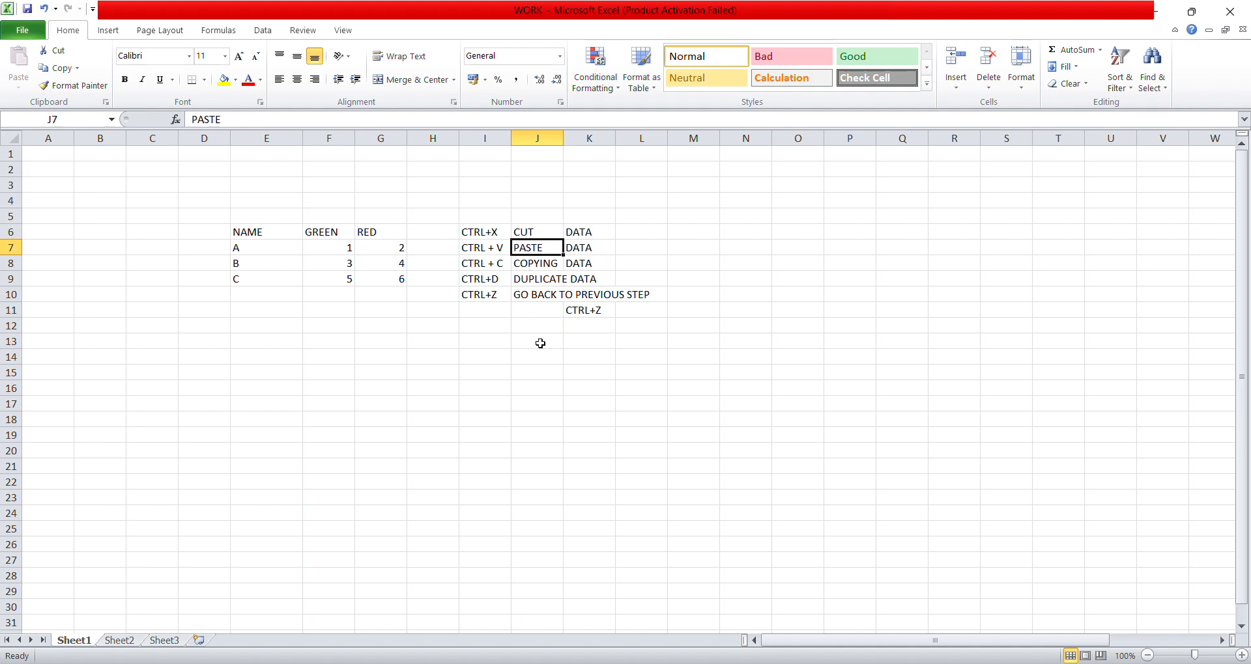
{"action": "left_click", "coordinate": [543, 265]}
{"action": "left_click_drag", "start_coordinate": [438, 280], "coordinate": [586, 284]}
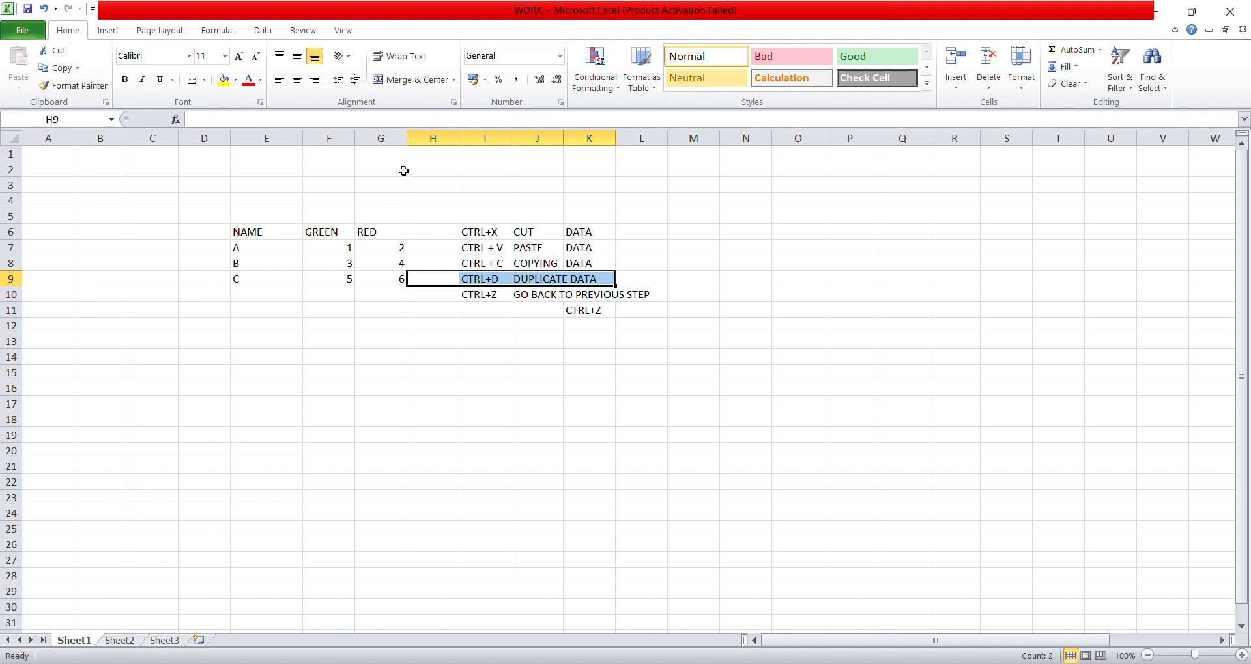
{"action": "left_click_drag", "start_coordinate": [448, 294], "coordinate": [613, 293]}
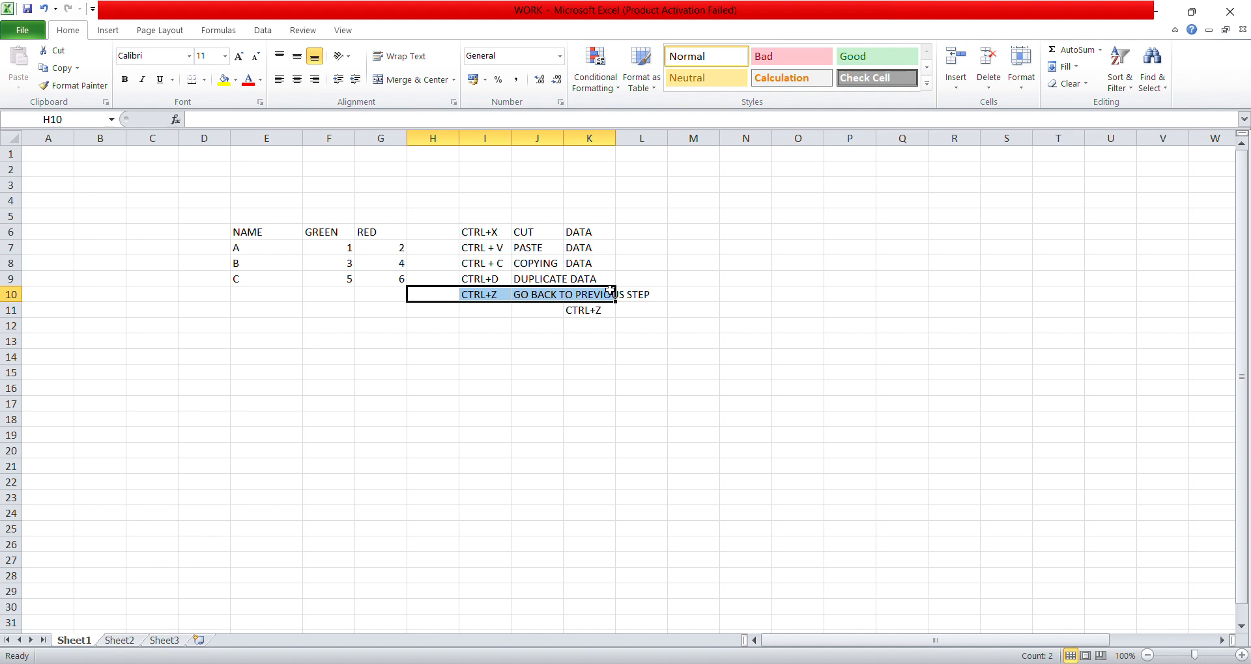